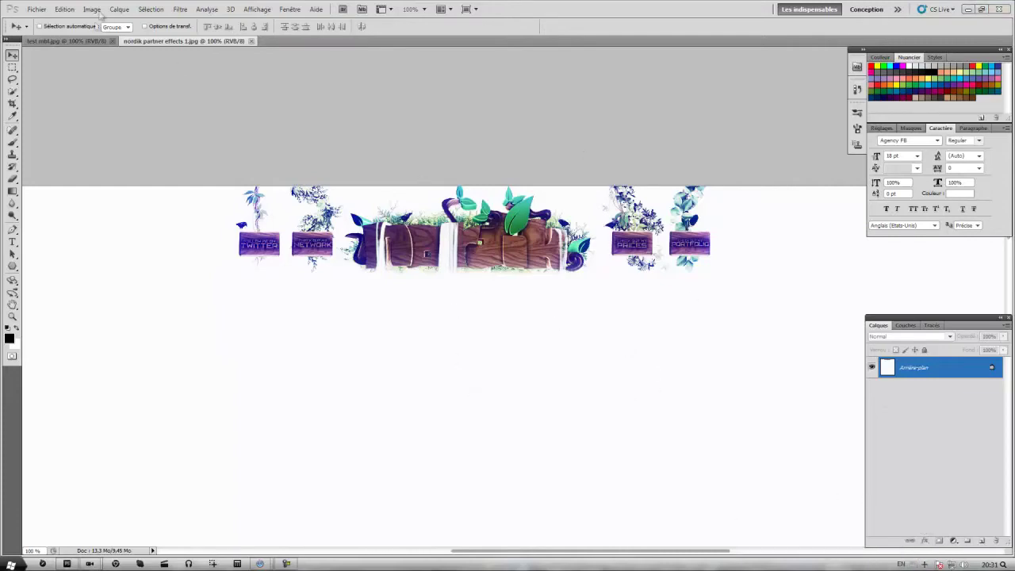
- Show the test mbl.jpg image and open the Magic Bullet - By Nordik folder inside Documents > Random
left_click(89, 42)
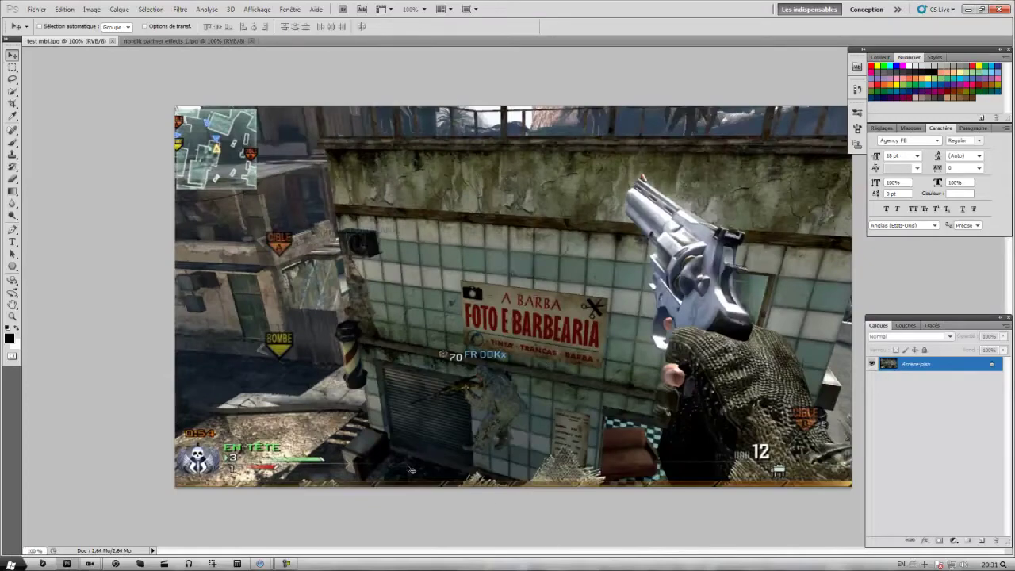
left_click(9, 565)
left_click(199, 315)
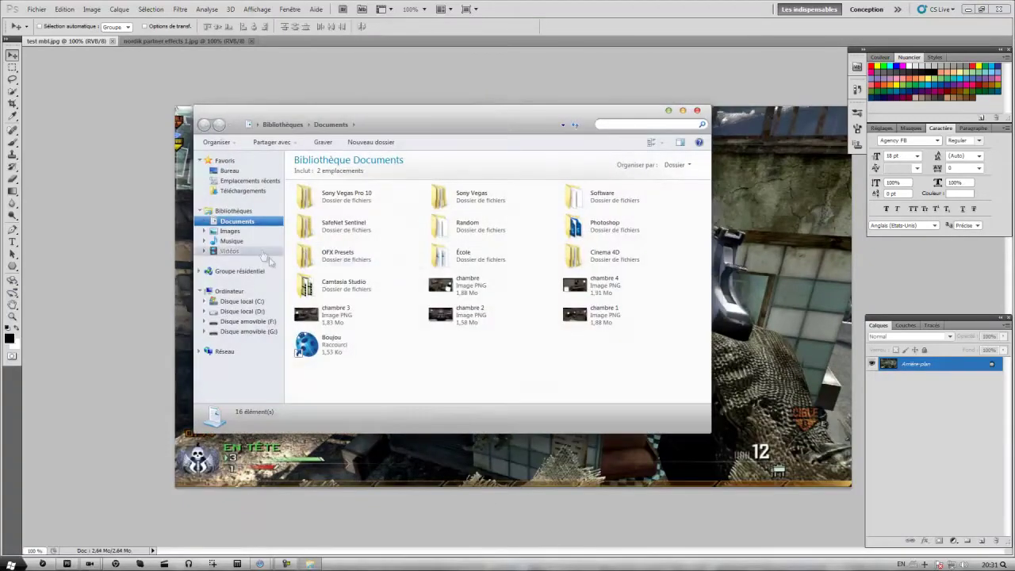
double_click(491, 232)
left_click(369, 317)
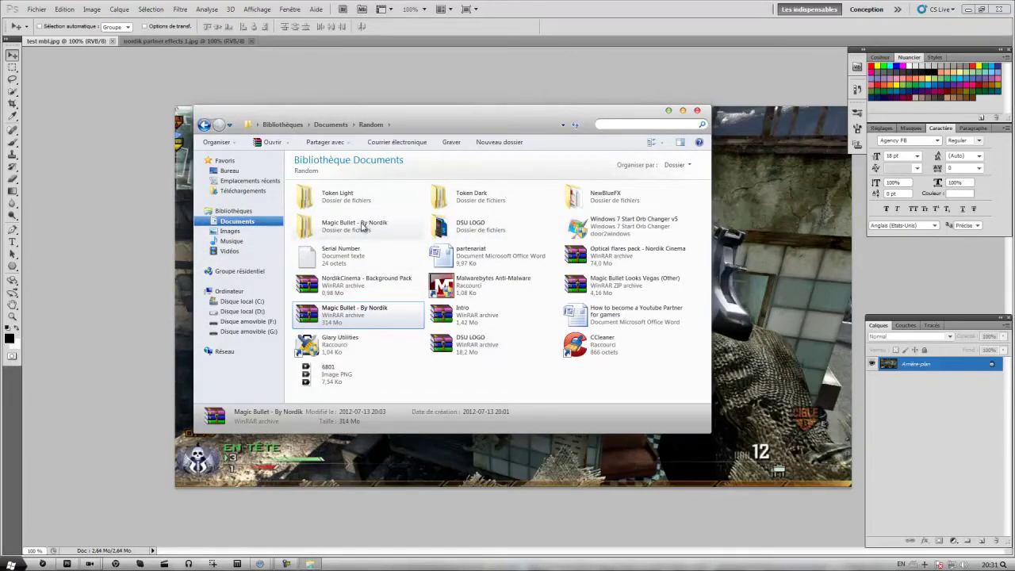
double_click(362, 226)
- Look through the Color Corrections folder and return to the Magic Bullet - By Nordik folder
left_click_drag(680, 337, 373, 282)
left_click_drag(687, 365, 374, 289)
double_click(356, 224)
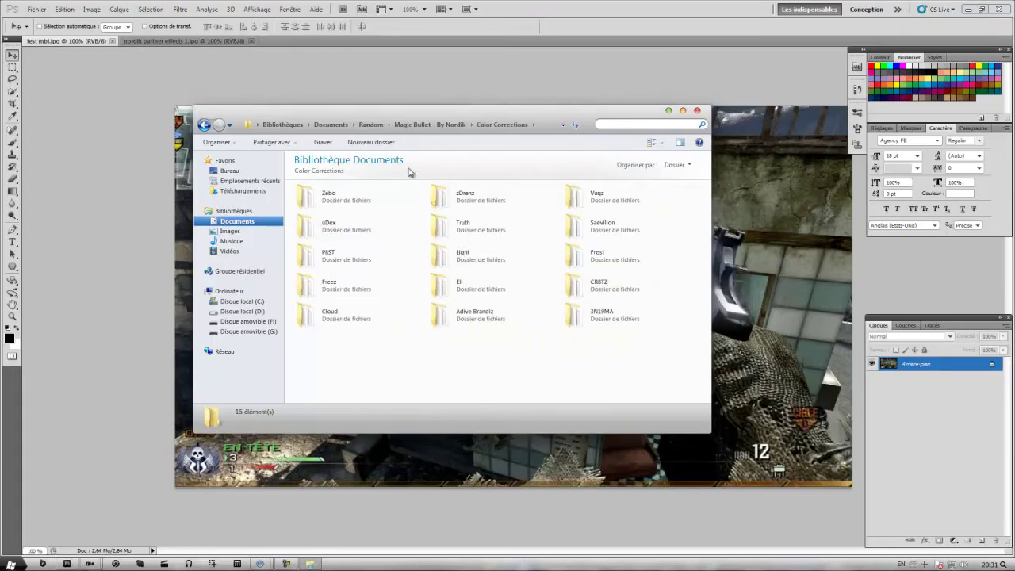
left_click_drag(671, 370, 498, 356)
key("BackSpace")
- Open the Magic Bullet Photo Looks folder containing the Photoshop plug-in installers
left_click(394, 205)
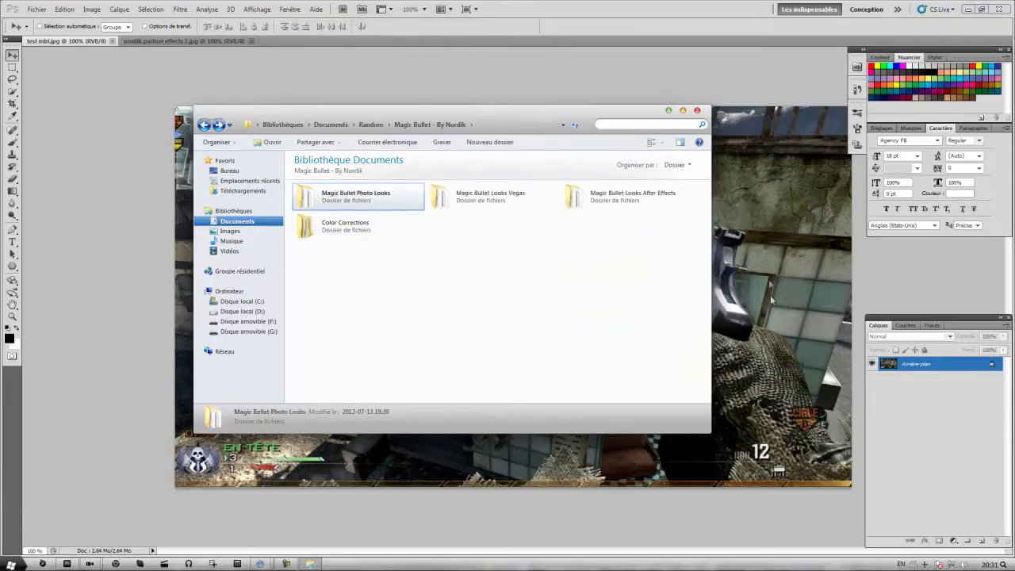
mouse_move(704, 196)
left_mouse_down()
mouse_move(295, 171)
mouse_move(298, 193)
mouse_move(333, 229)
mouse_move(708, 195)
left_mouse_up()
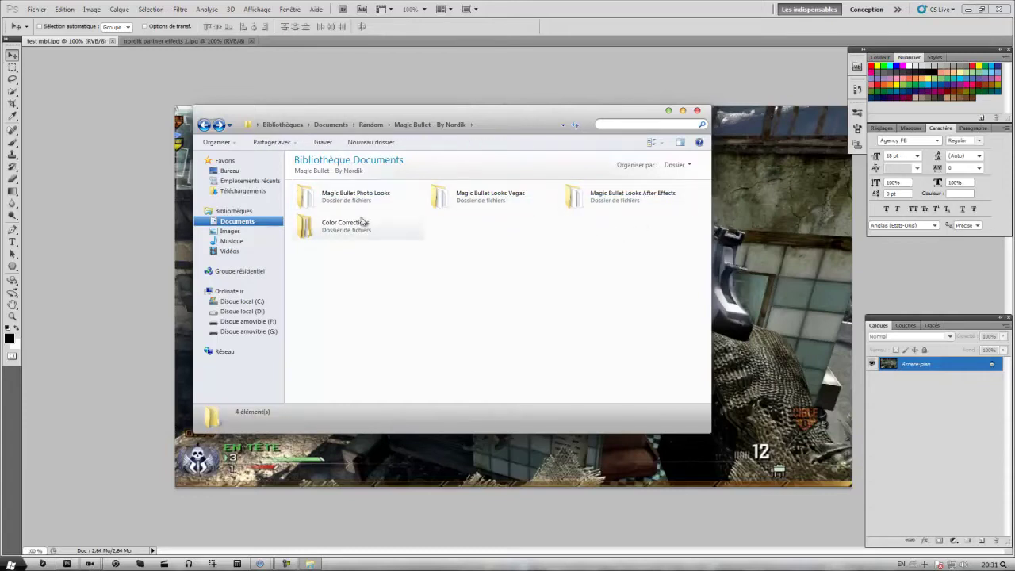
double_click(379, 197)
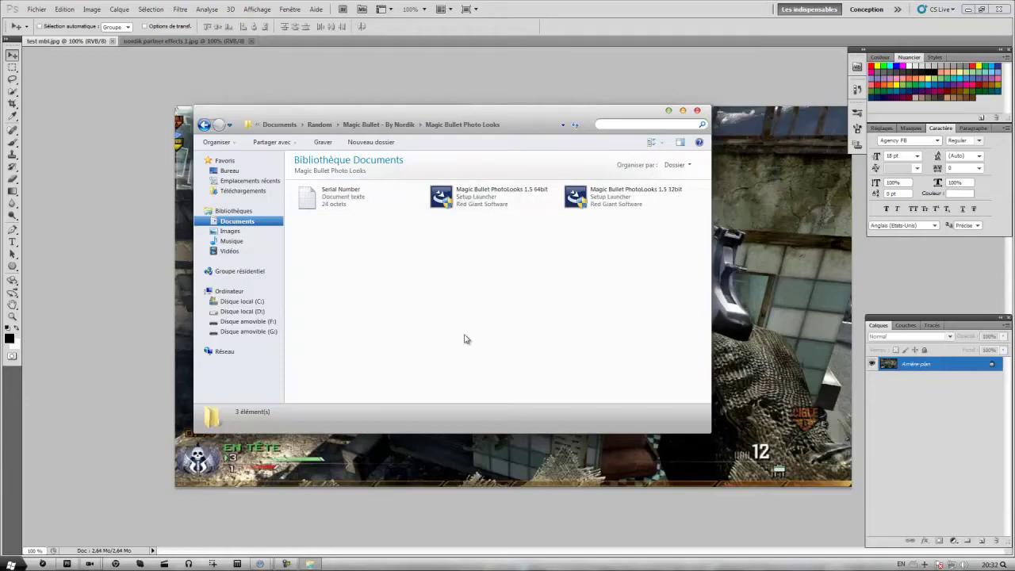
key("super")
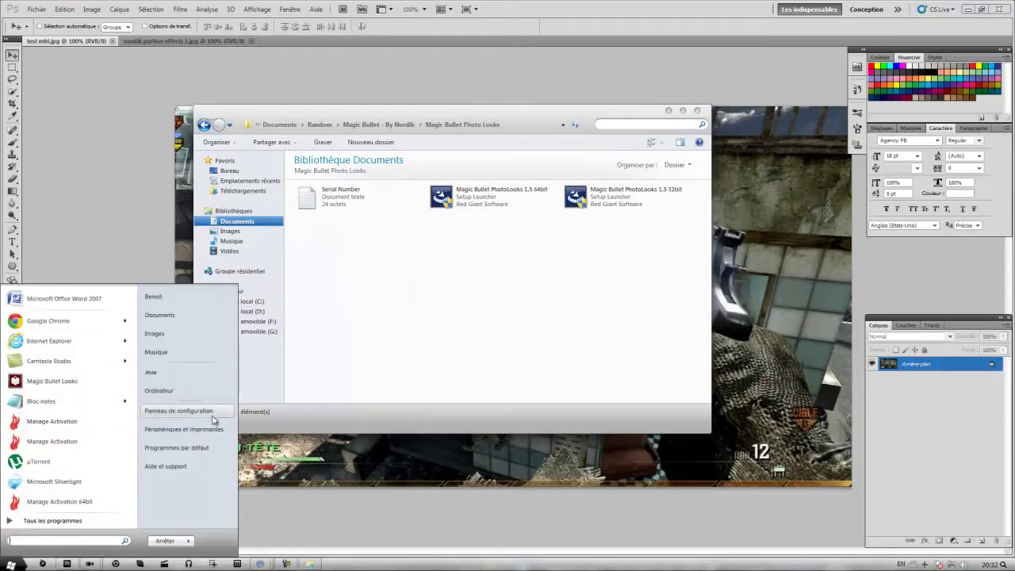
left_click(165, 391)
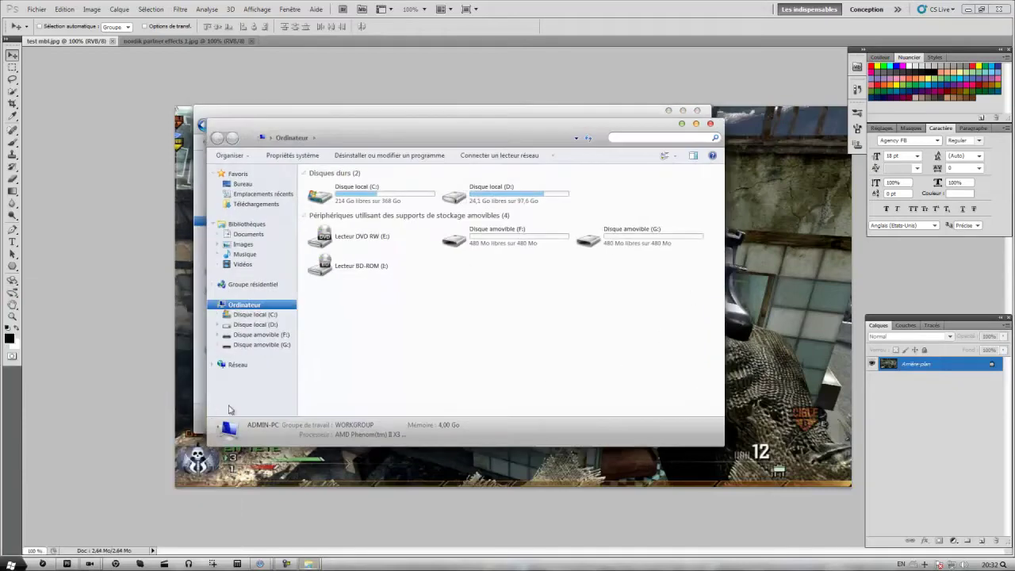
left_click(710, 123)
- Check the Windows system type in the computer's properties against the 32bit and 64bit installers, and close the system information
key("super")
right_click(164, 393)
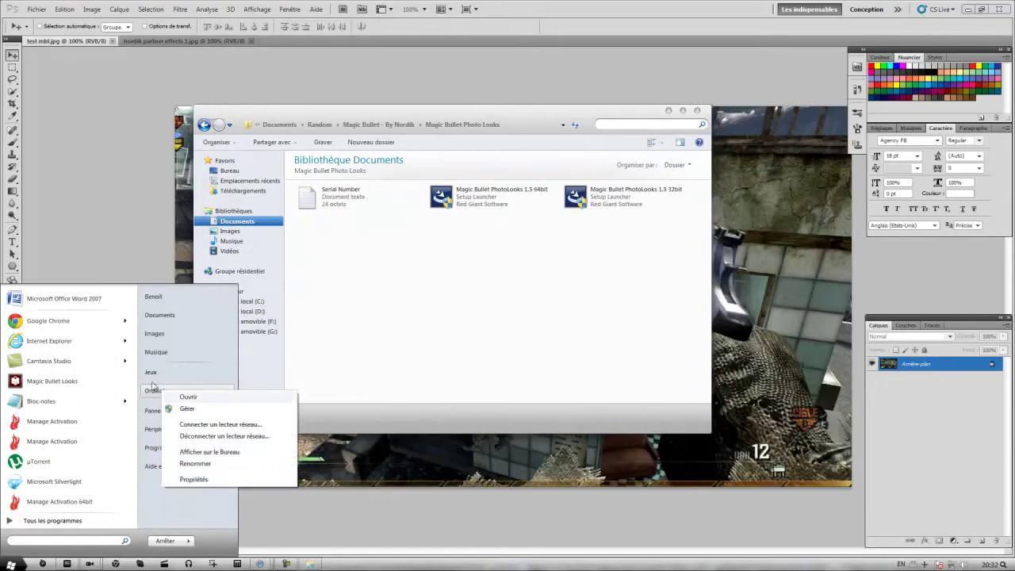
left_click(226, 483)
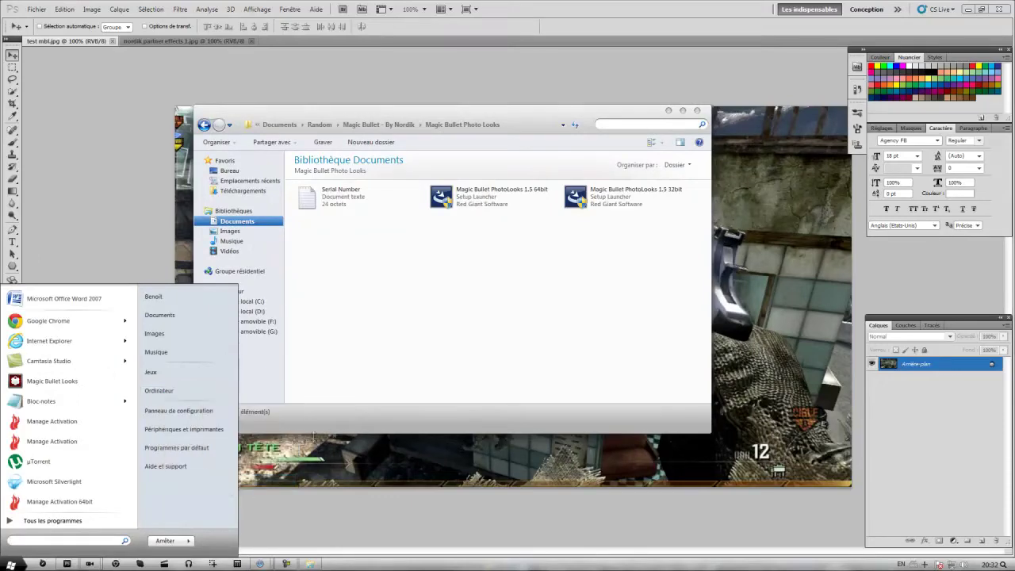
left_click(293, 521)
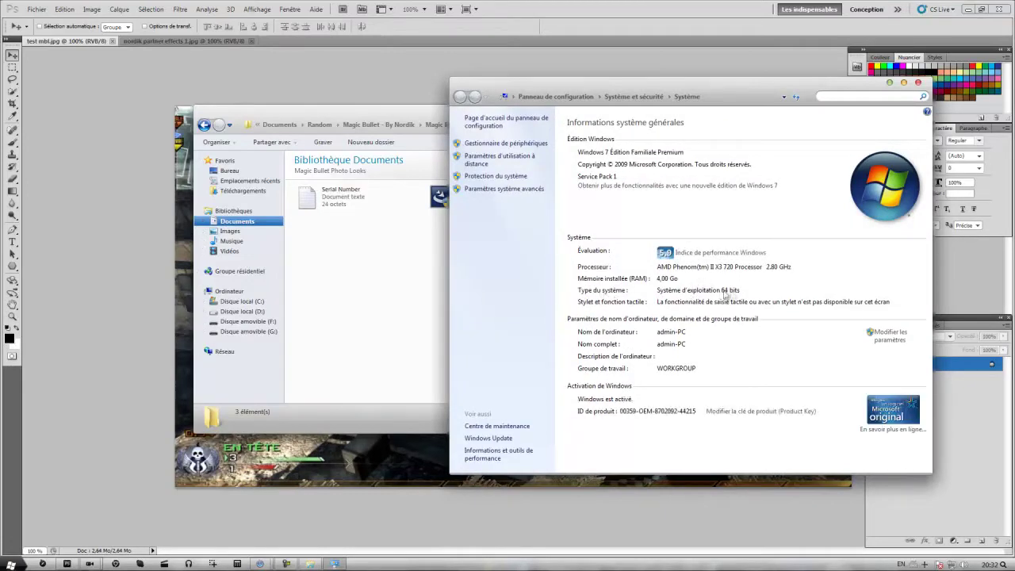
left_click(375, 271)
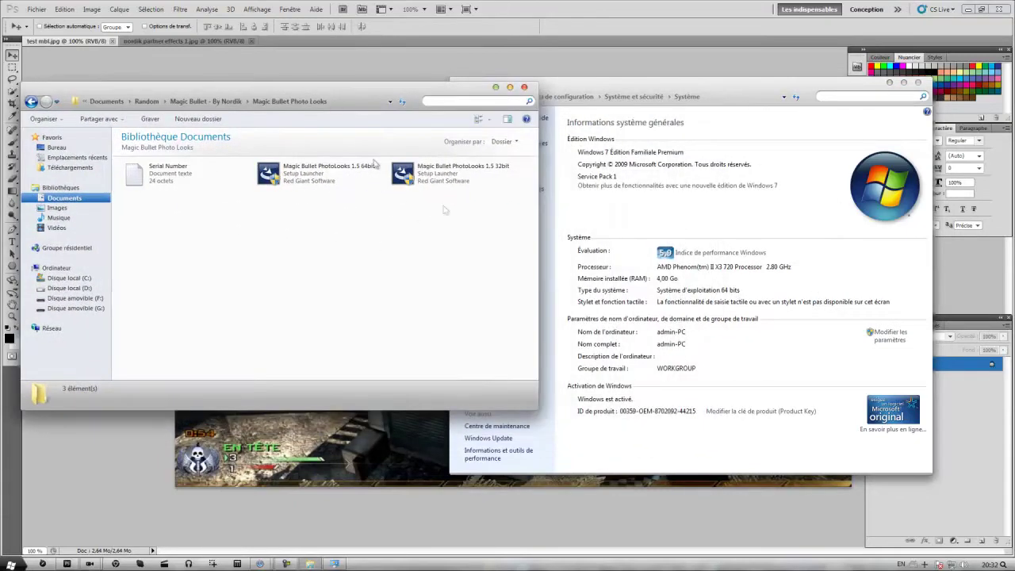
left_click(716, 302)
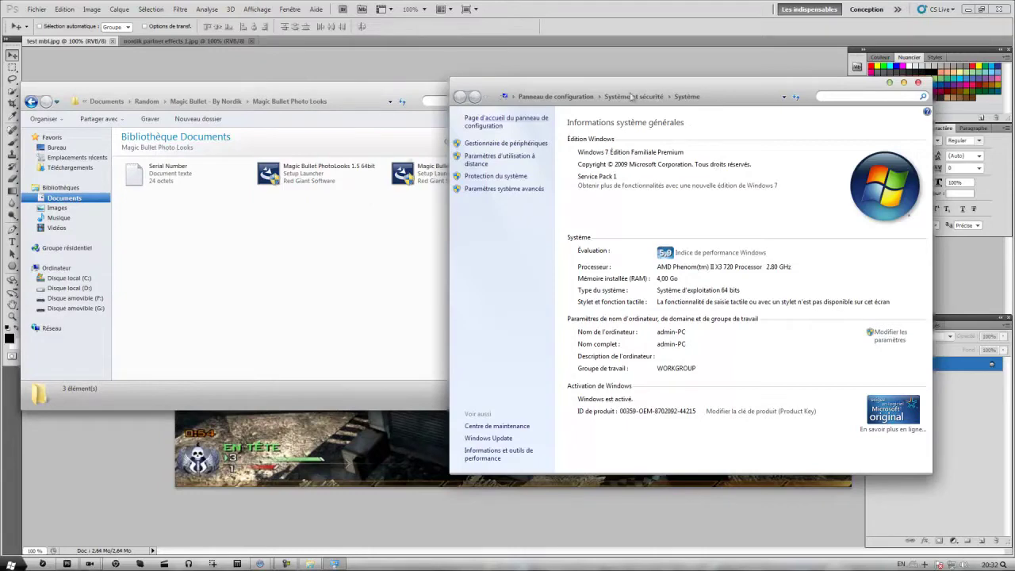
left_click(917, 83)
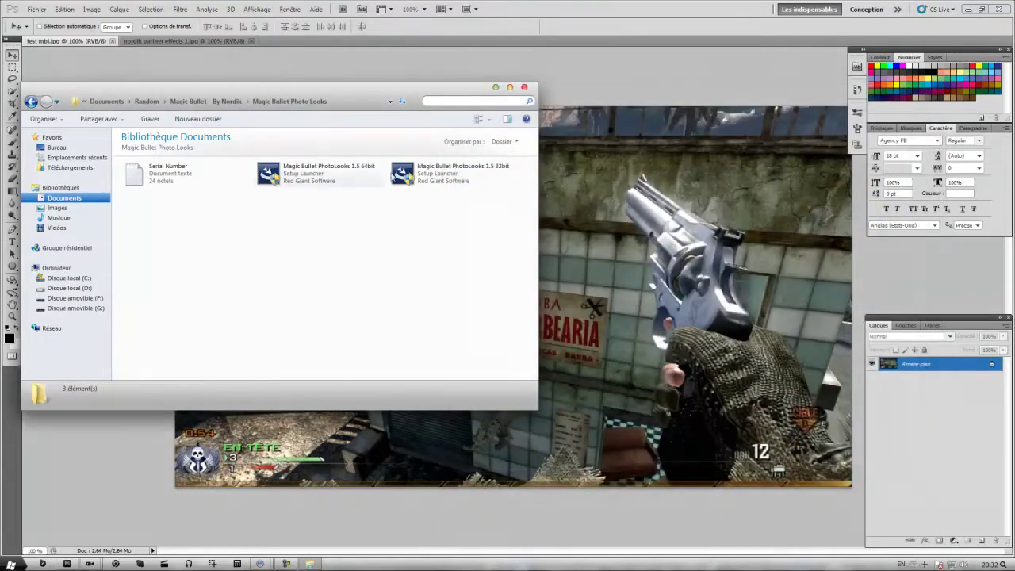
- Run the Magic Bullet PhotoLooks 1.5 64bit setup and continue with the Modify option
double_click(315, 176)
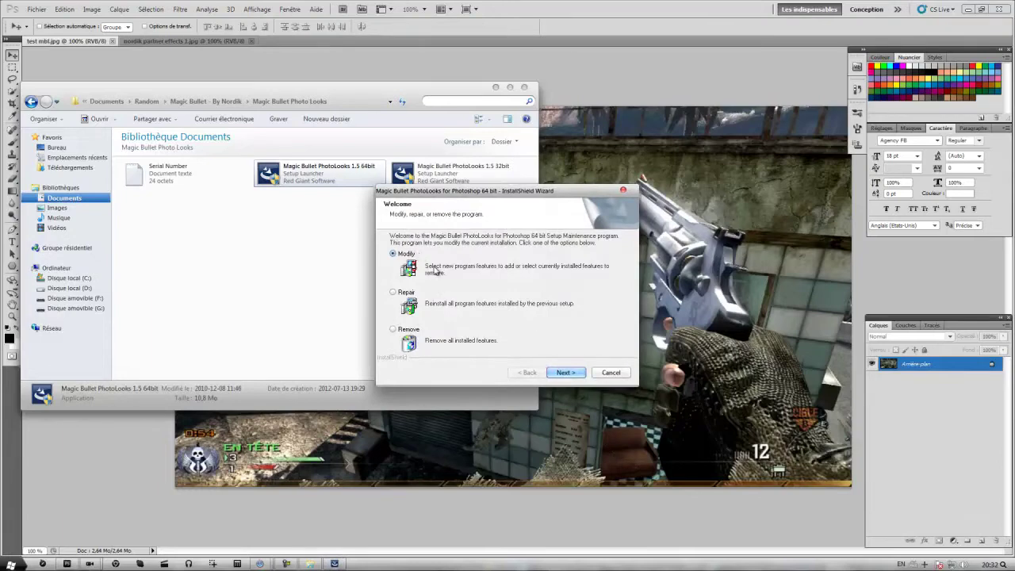
left_click(573, 372)
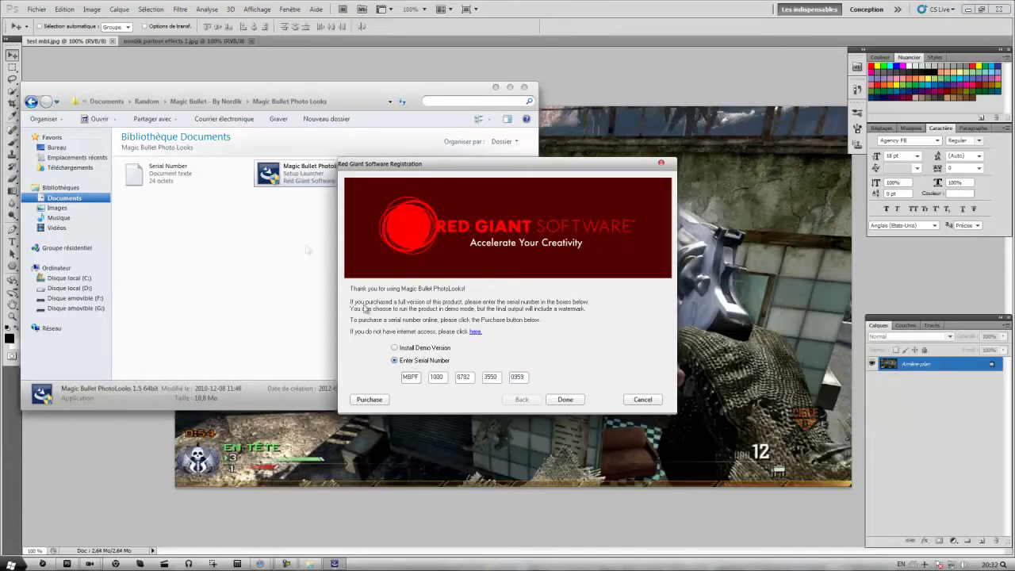
- View the serial number in the PhotoLooks Serial Number text file and close the file
double_click(177, 183)
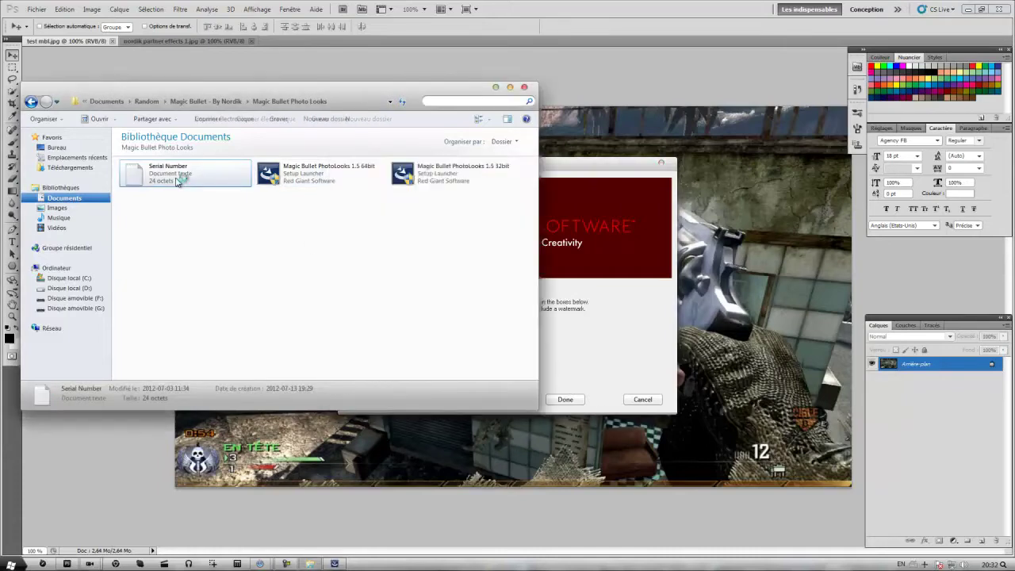
left_click_drag(565, 235, 343, 201)
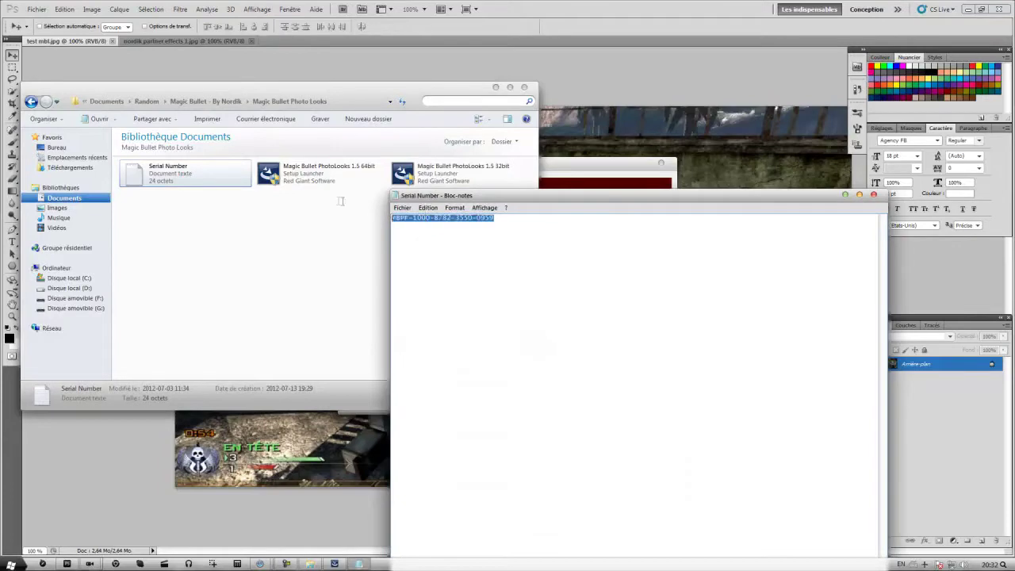
left_click(873, 194)
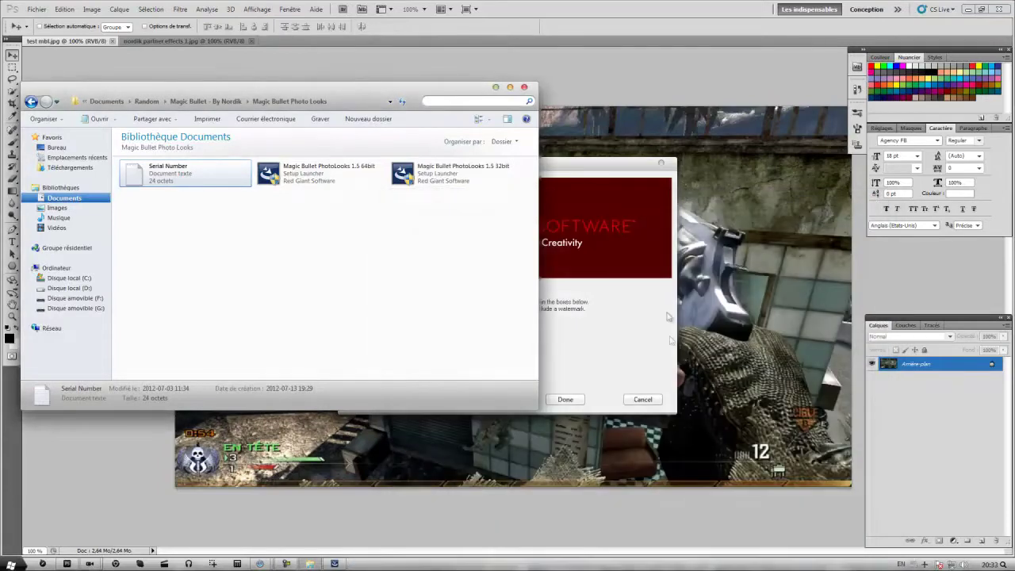
- Accept the PhotoLooks registration with the prefilled serial number, and quit the setup from the feature selection
left_click(673, 341)
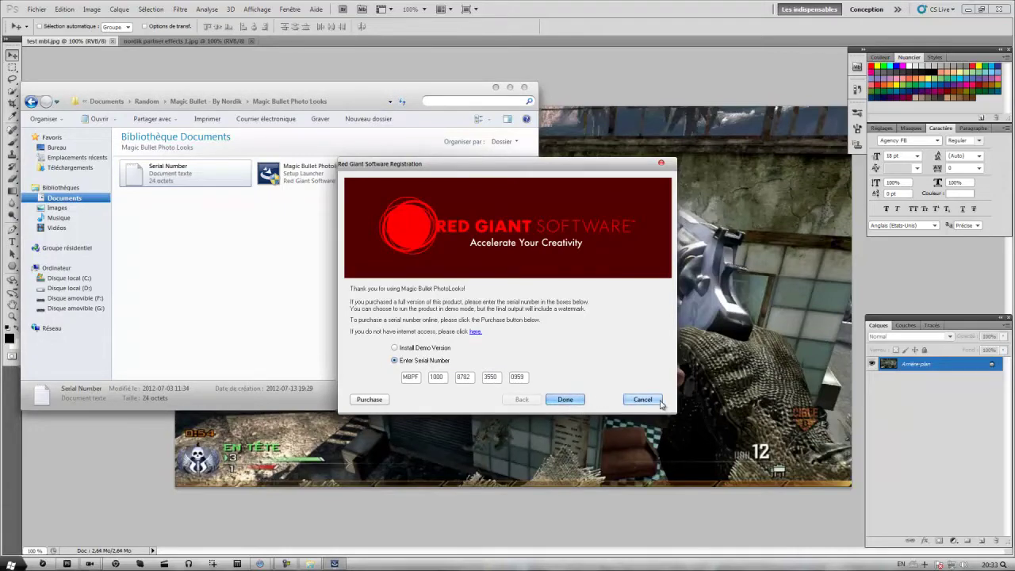
key("Return")
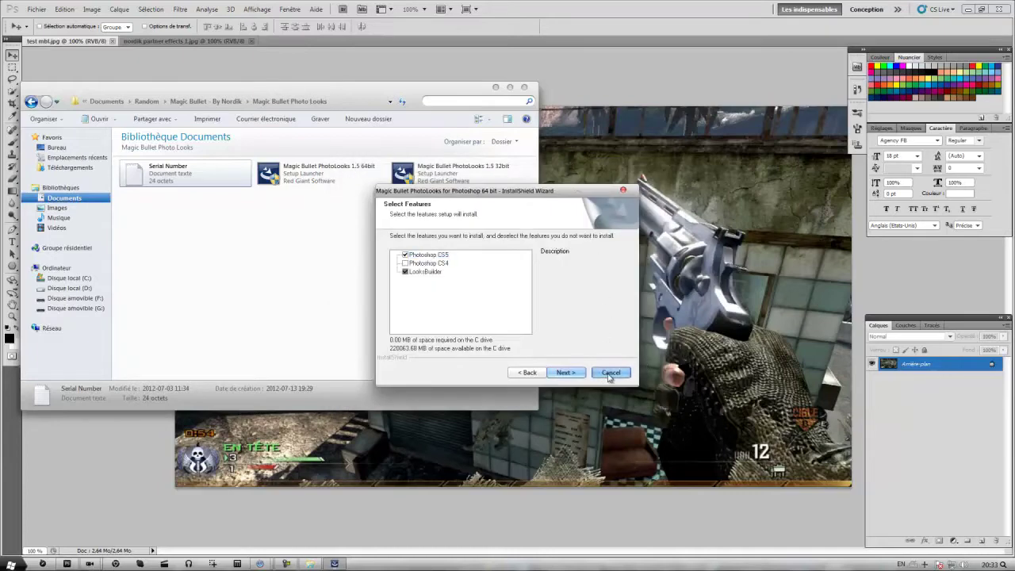
left_click(609, 373)
left_click(555, 339)
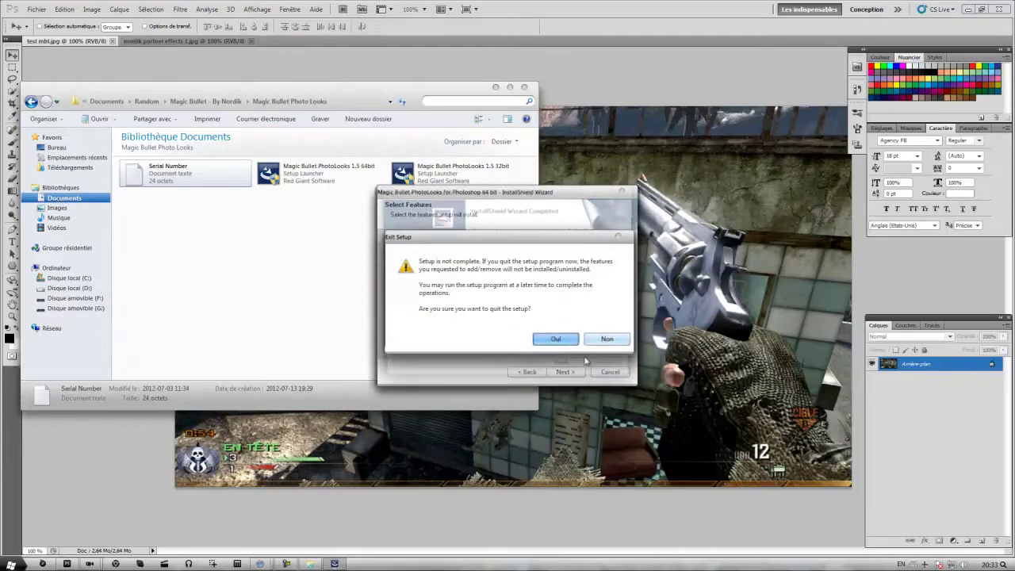
left_click(564, 373)
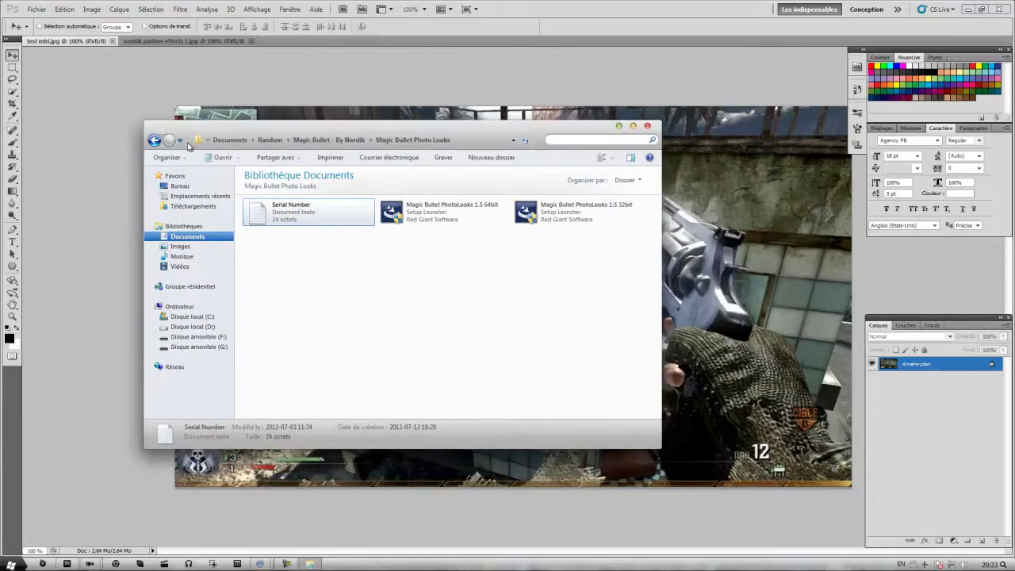
- Open the Magic Bullet Looks Vegas folder and run the Magic Bullet Suite 11.4.0 64-bit setup
left_click(155, 140)
double_click(443, 212)
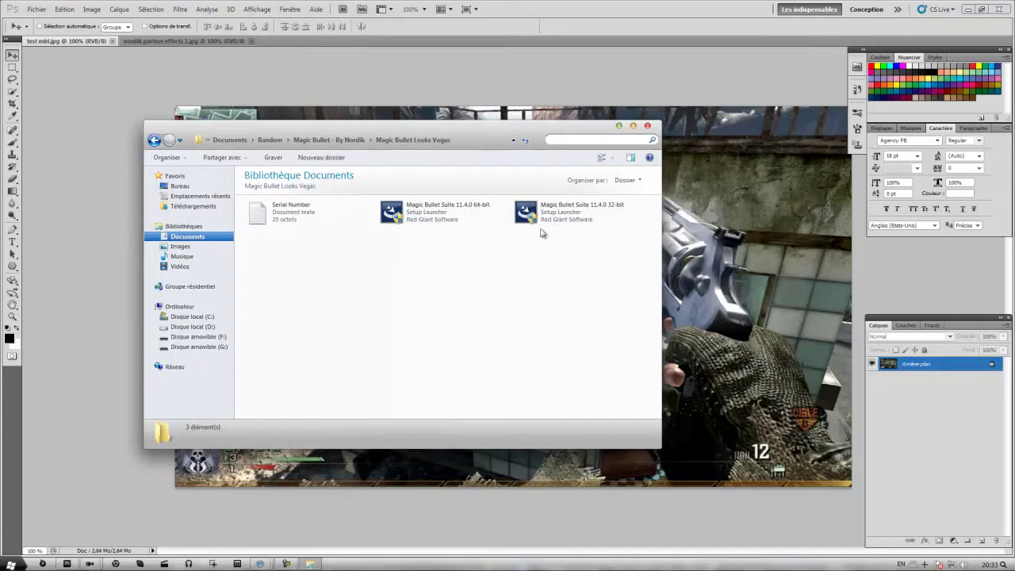
double_click(441, 216)
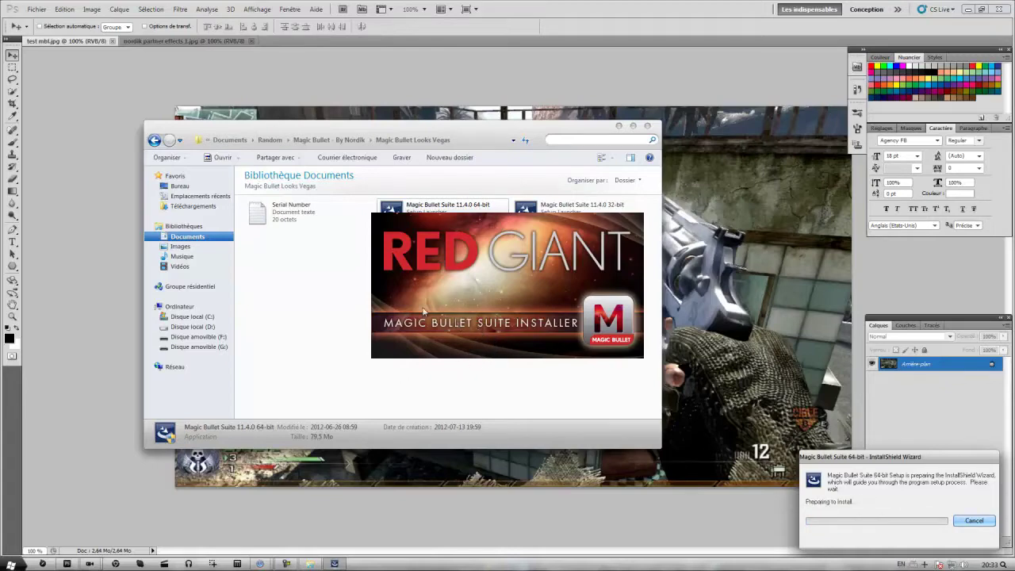
- View the serial number in the Magic Bullet Looks Vegas folder's Serial Number file while the setup prepares
double_click(285, 209)
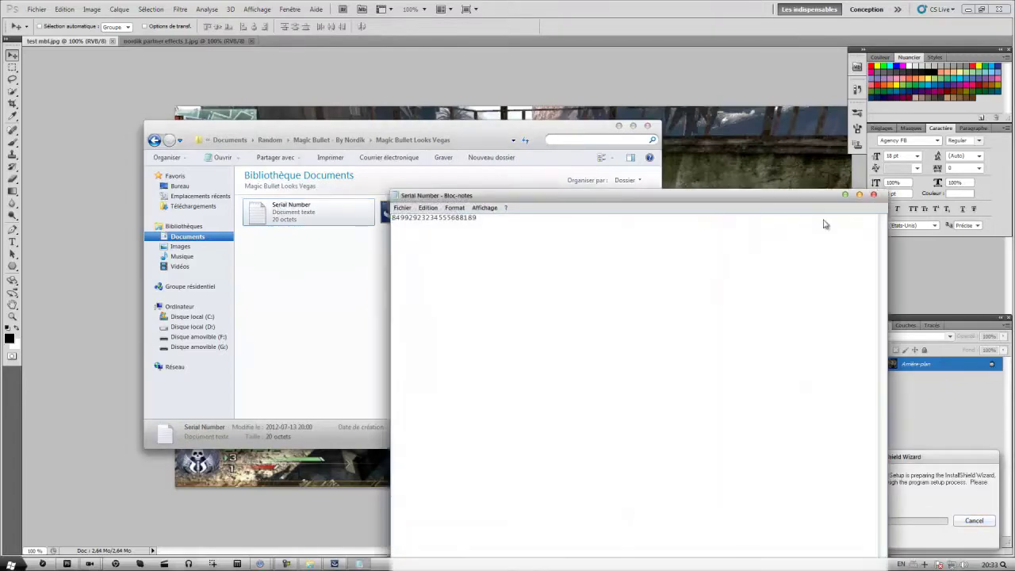
left_click_drag(547, 222, 338, 156)
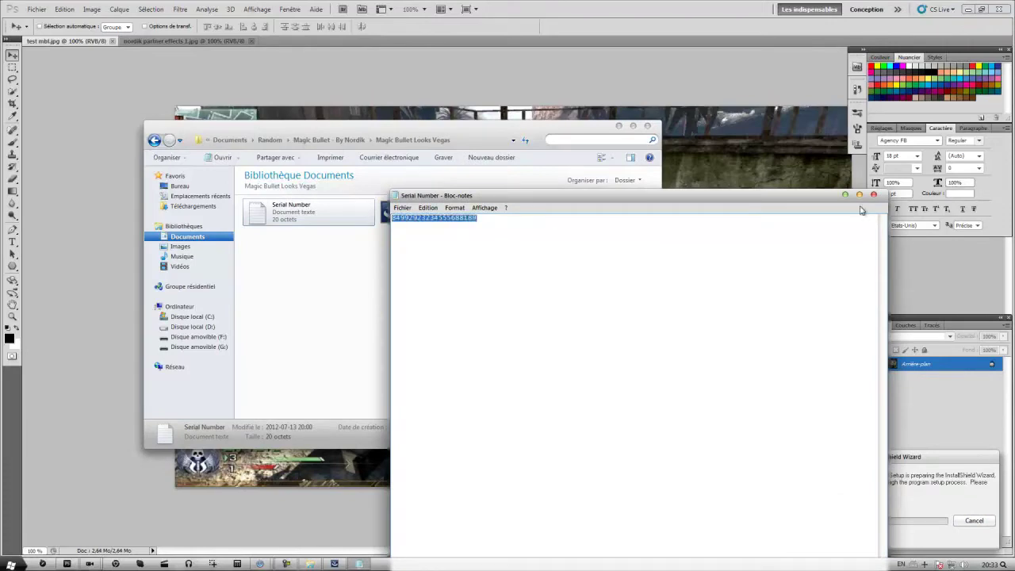
left_click(872, 194)
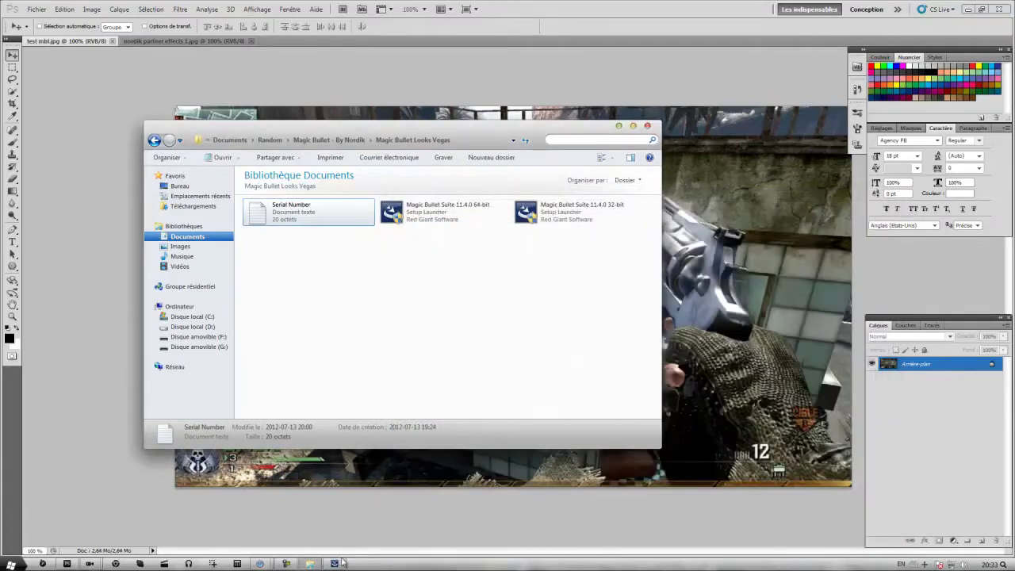
- Bring the Magic Bullet Suite setup forward and advance it to the Red Giant Software registration page
left_click(337, 563)
left_click(573, 373)
left_click(568, 373)
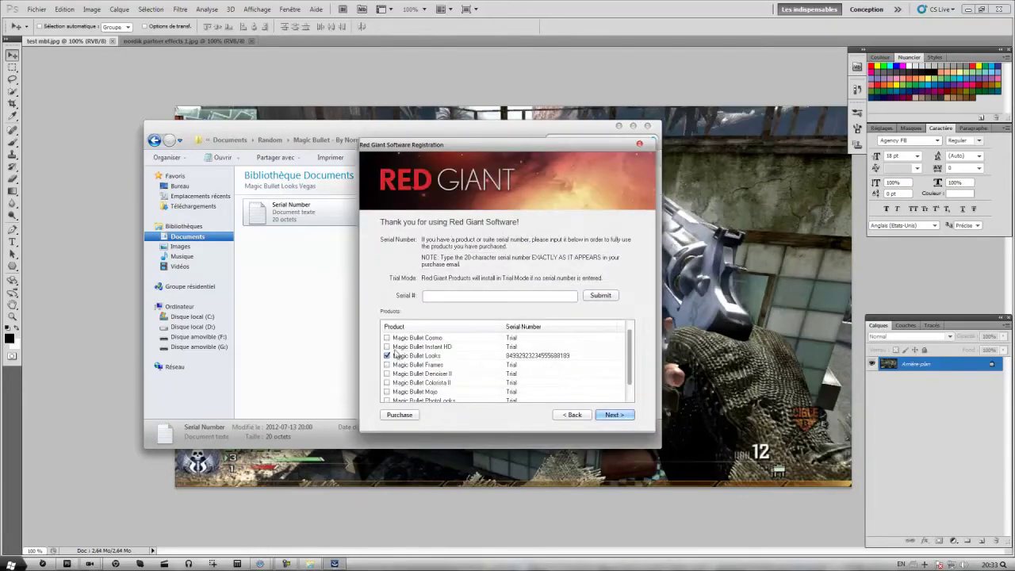
- Reopen the Serial Number file, highlight the serial number, close the file and return to the registration page
double_click(282, 212)
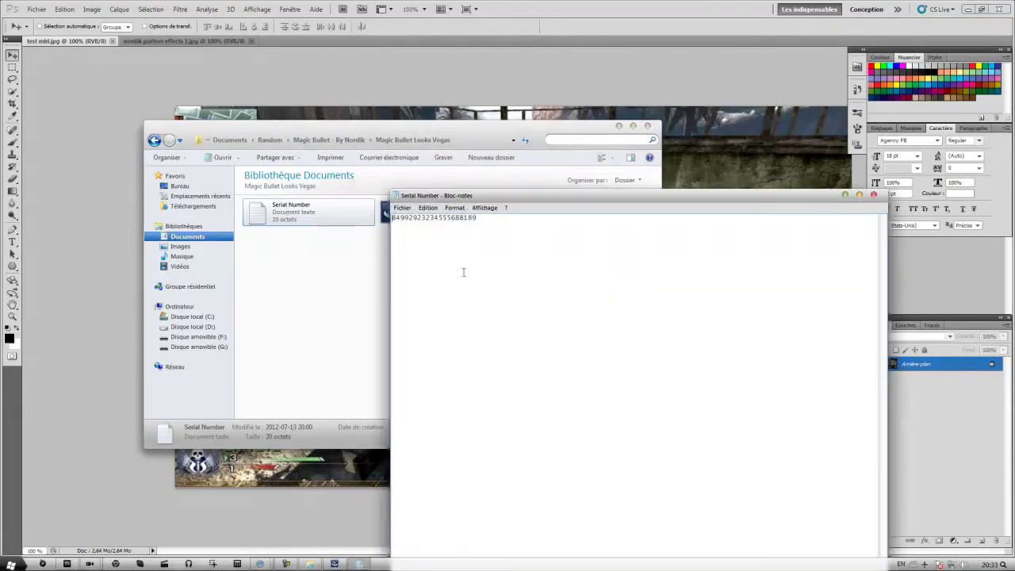
left_click_drag(469, 203, 681, 204)
left_click_drag(769, 242, 493, 206)
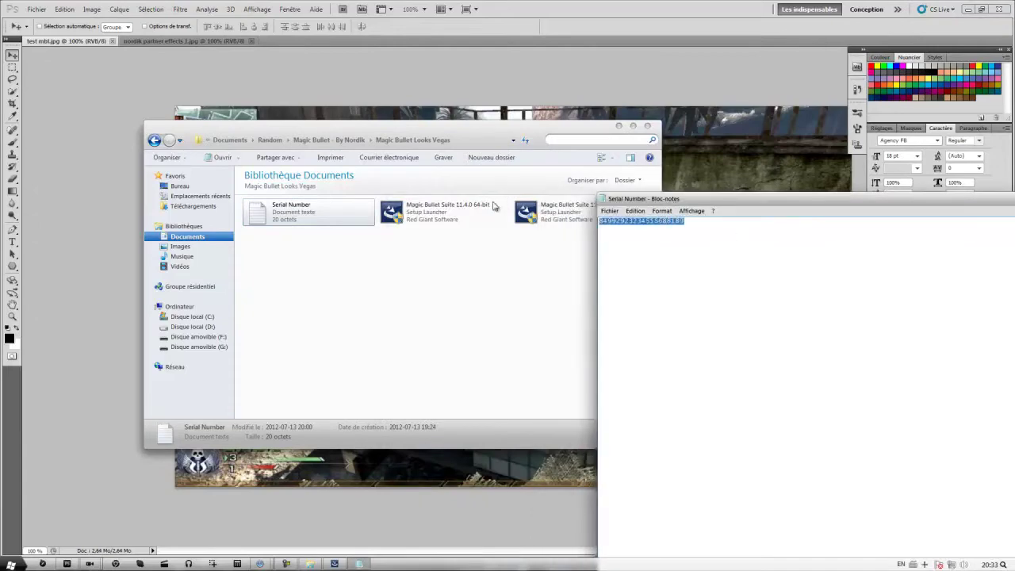
left_click_drag(808, 200, 291, 104)
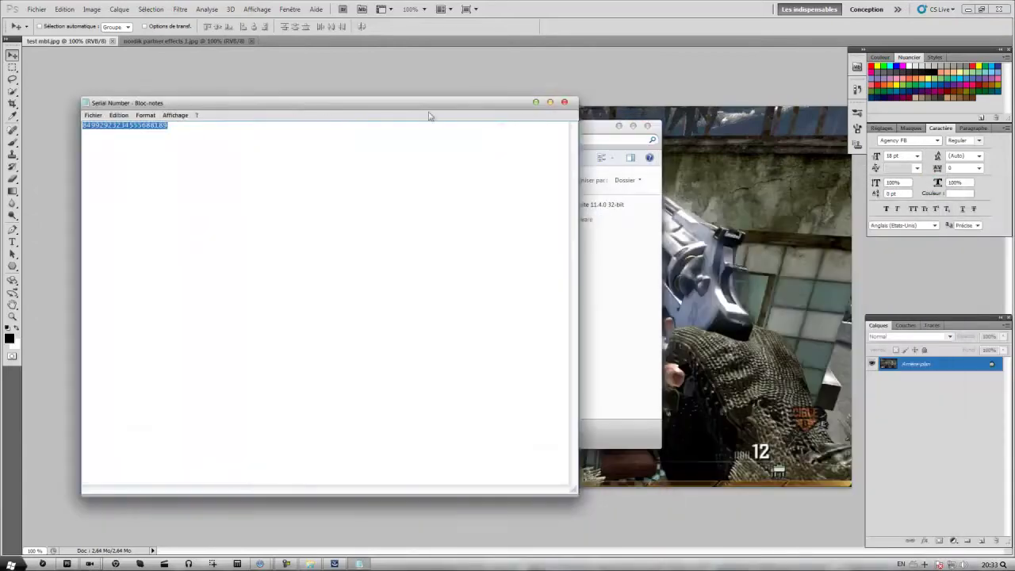
left_click(563, 103)
left_click(334, 564)
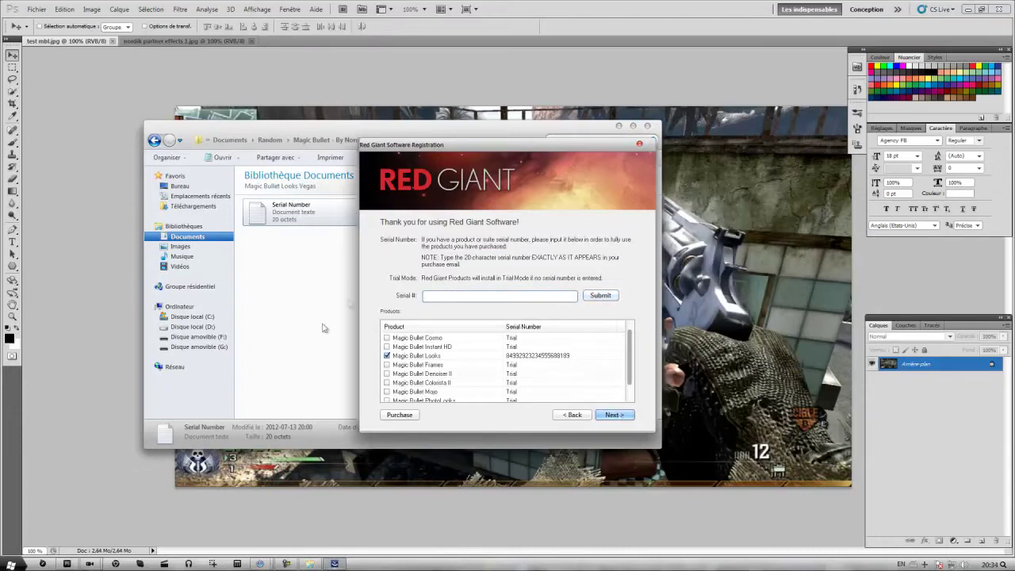
- Copy the serial number from the Serial Number file in the Magic Bullet Looks Vegas folder and close the file
double_click(306, 212)
key("ctrl+a")
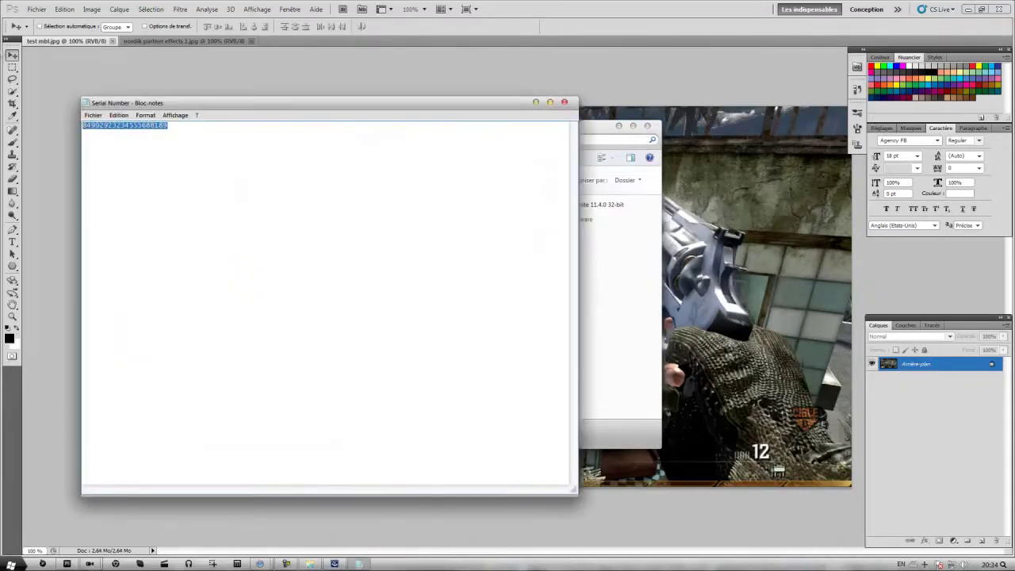
right_click(126, 126)
left_click(152, 160)
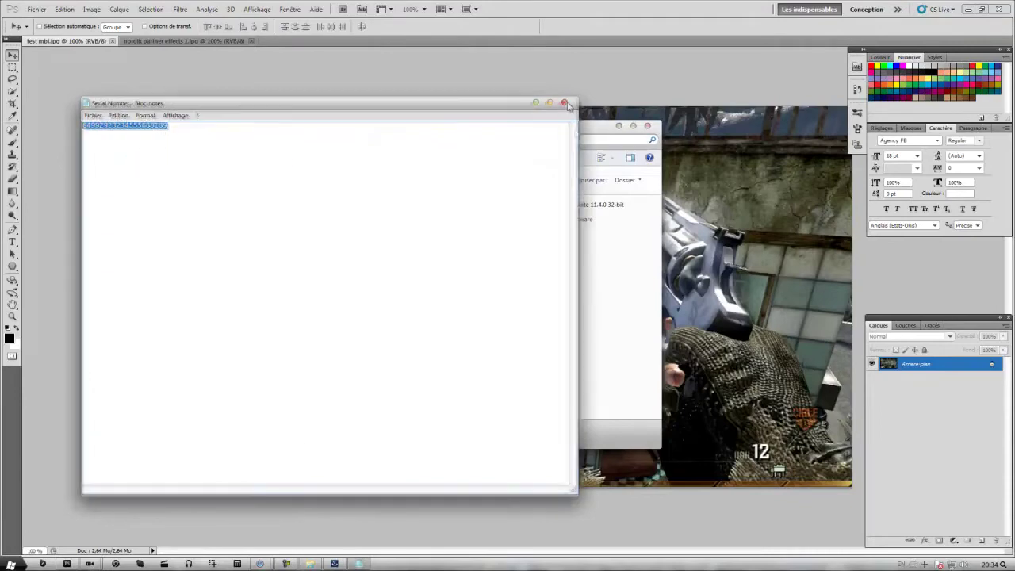
left_click(564, 103)
- Paste the serial number into the Red Giant Software registration page, submit it and acknowledge the registration message
left_click(334, 563)
right_click(501, 299)
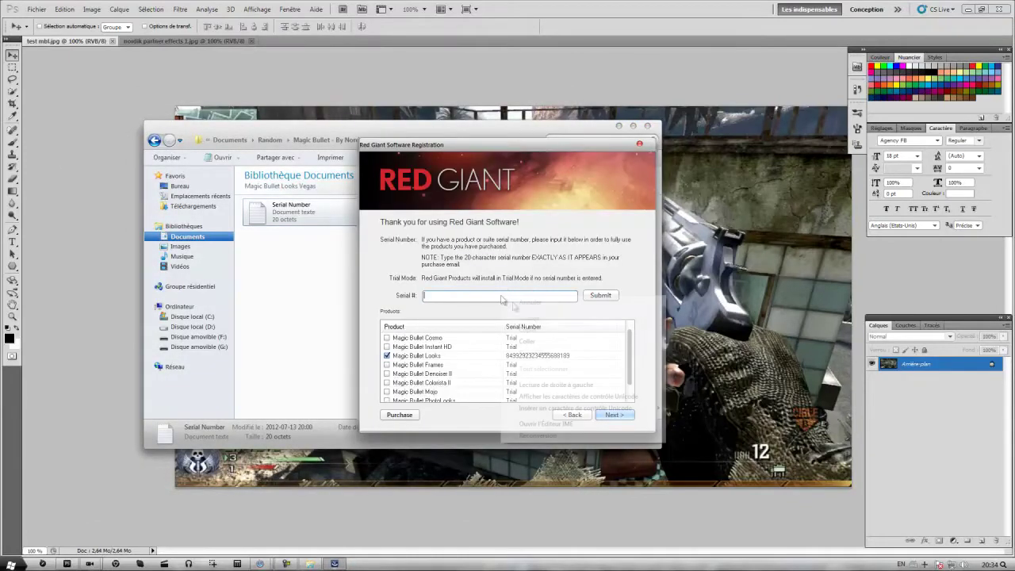
left_click(540, 341)
left_click(600, 295)
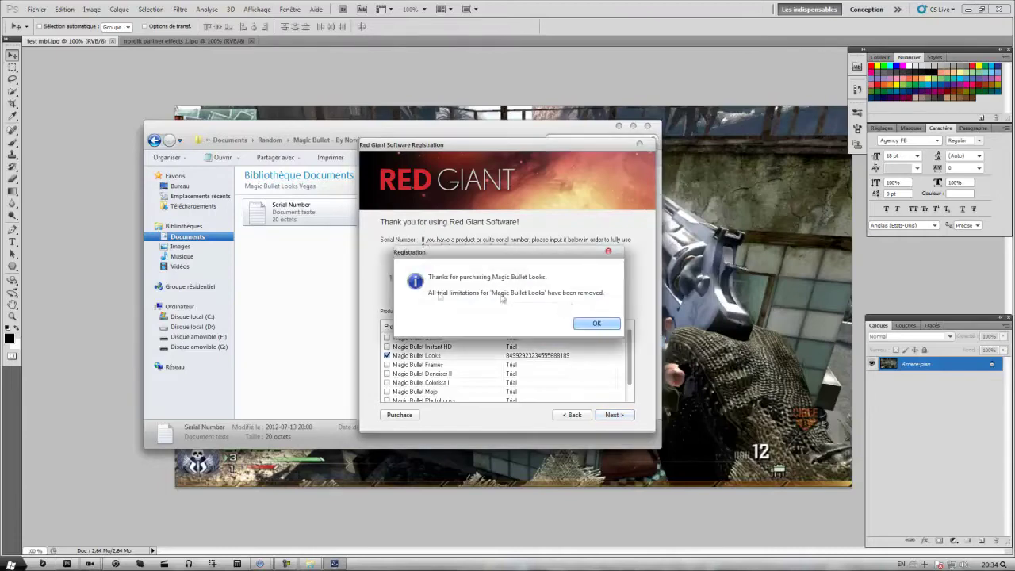
left_click(597, 325)
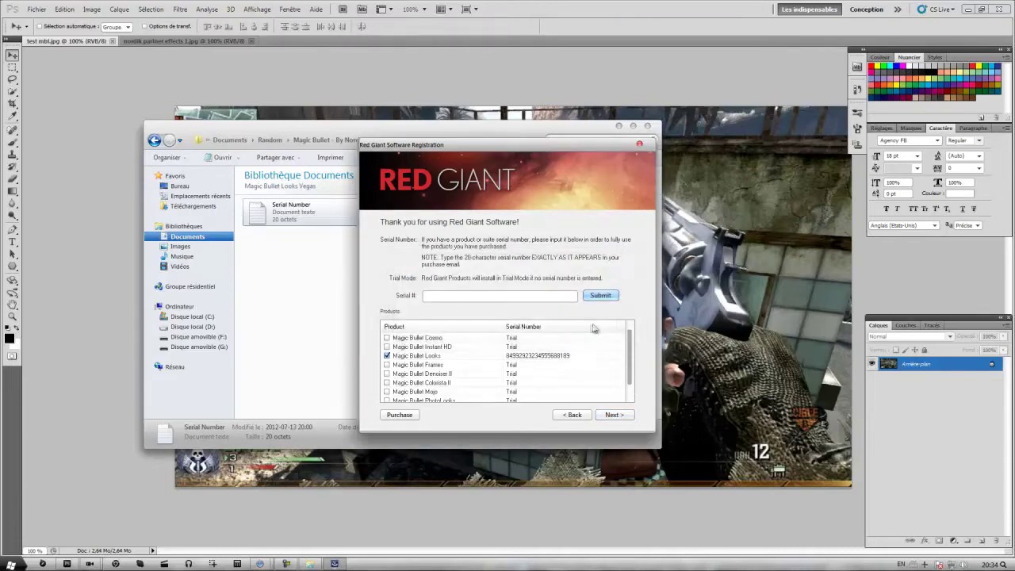
- Continue to the license agreement, decline it and exit the Magic Bullet Suite 64-bit setup
left_click(614, 415)
left_click(611, 372)
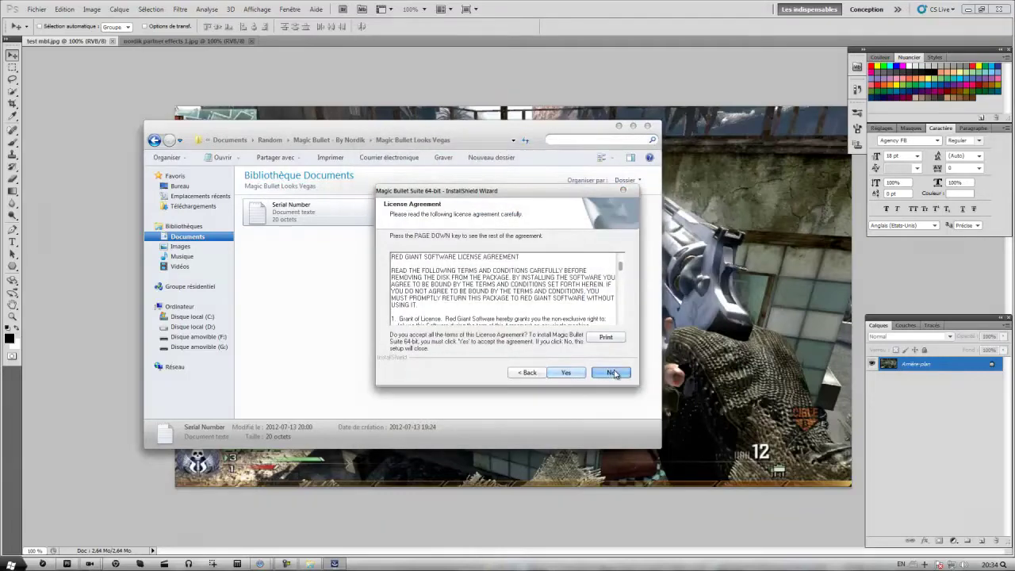
left_click(555, 340)
left_click(565, 372)
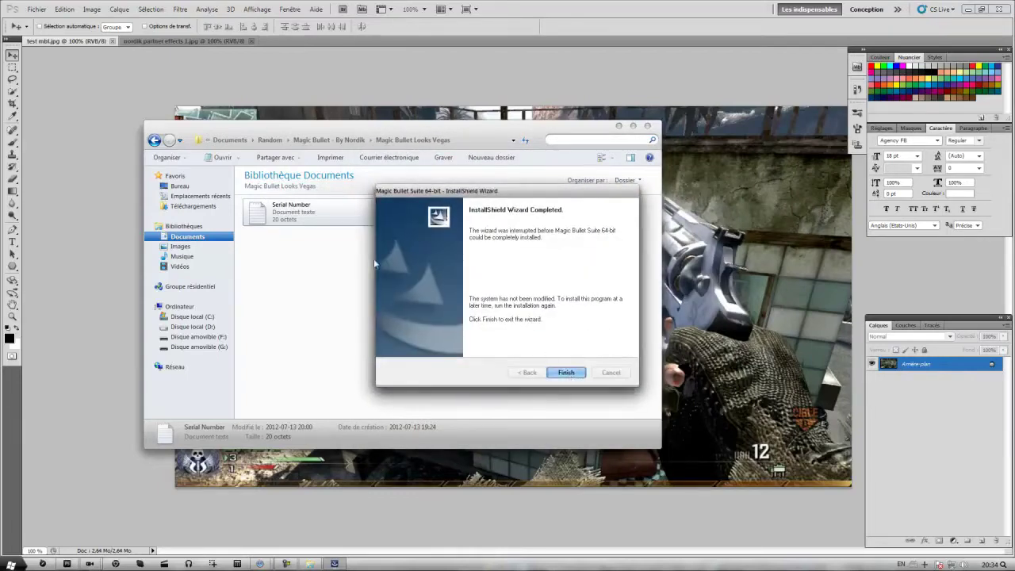
- Return to the Magic Bullet - By Nordik folder, open Magic Bullet Looks After Effects and run the Magic Bullet Suite 11.4.0 64-bit setup
key("BackSpace")
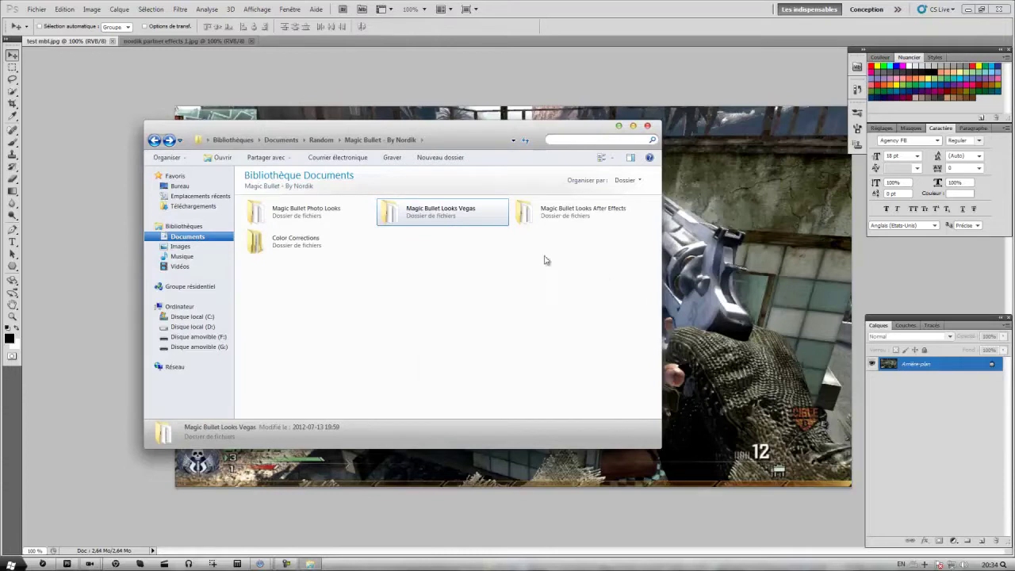
double_click(569, 212)
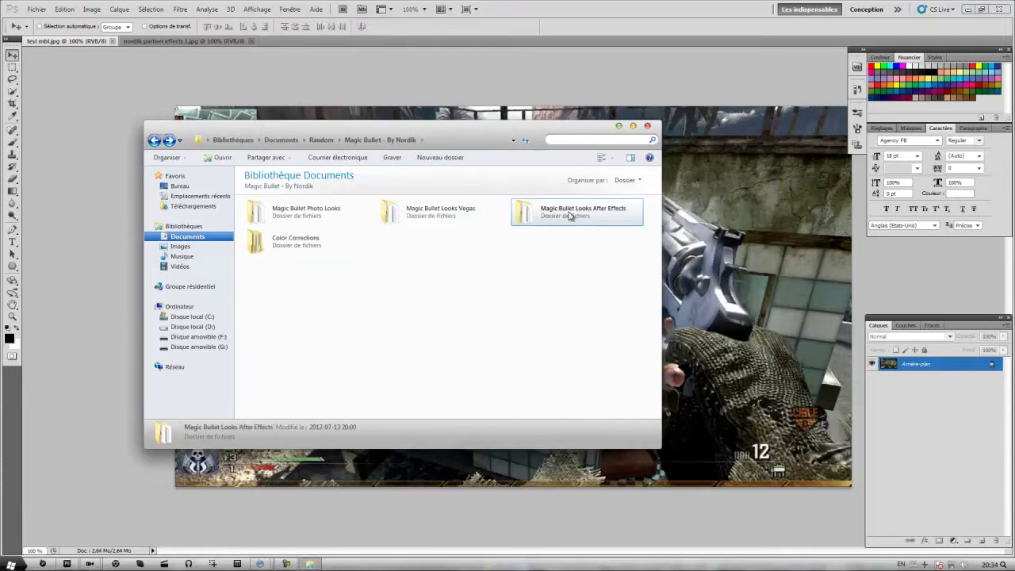
left_click(476, 212)
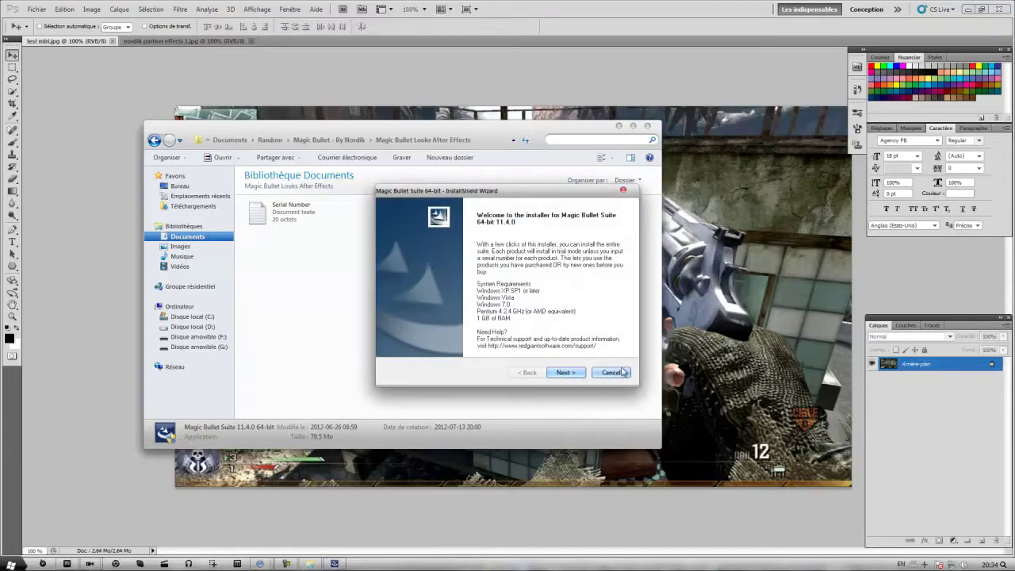
- Quit the Magic Bullet Suite 64-bit setup without installing and close the Magic Bullet Looks After Effects folder window
left_click(610, 373)
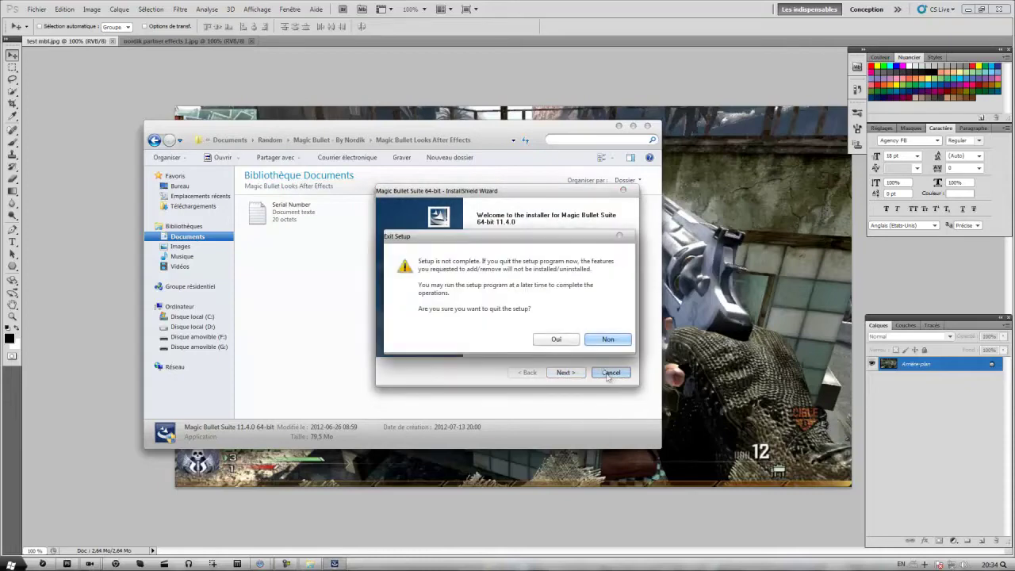
left_click(601, 341)
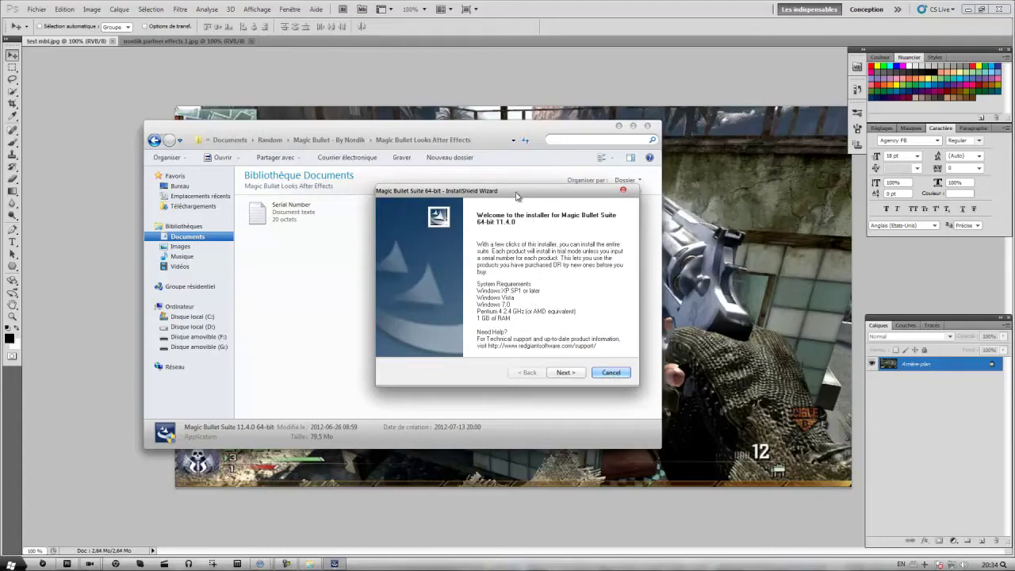
left_click_drag(516, 196, 705, 260)
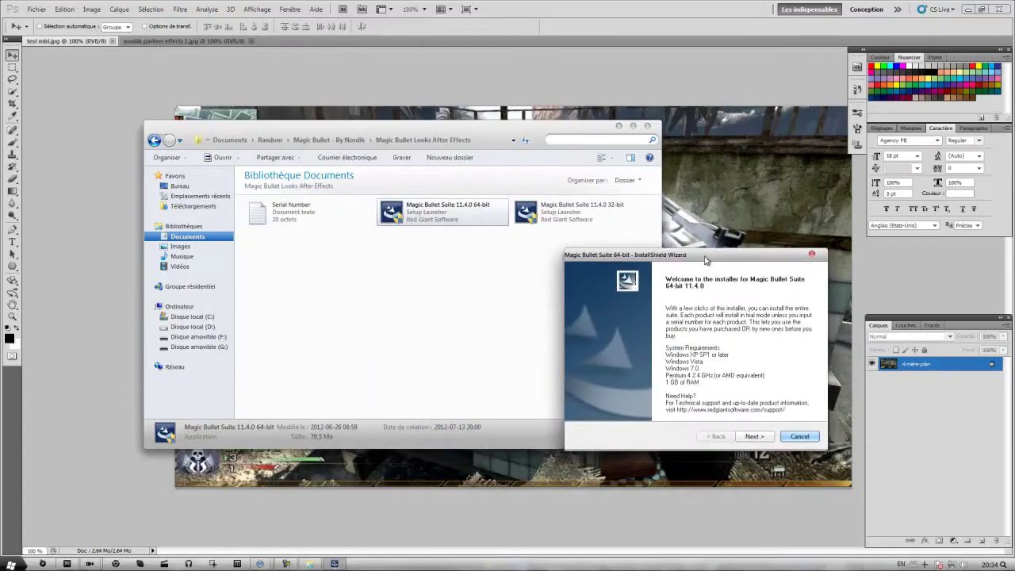
left_click(821, 254)
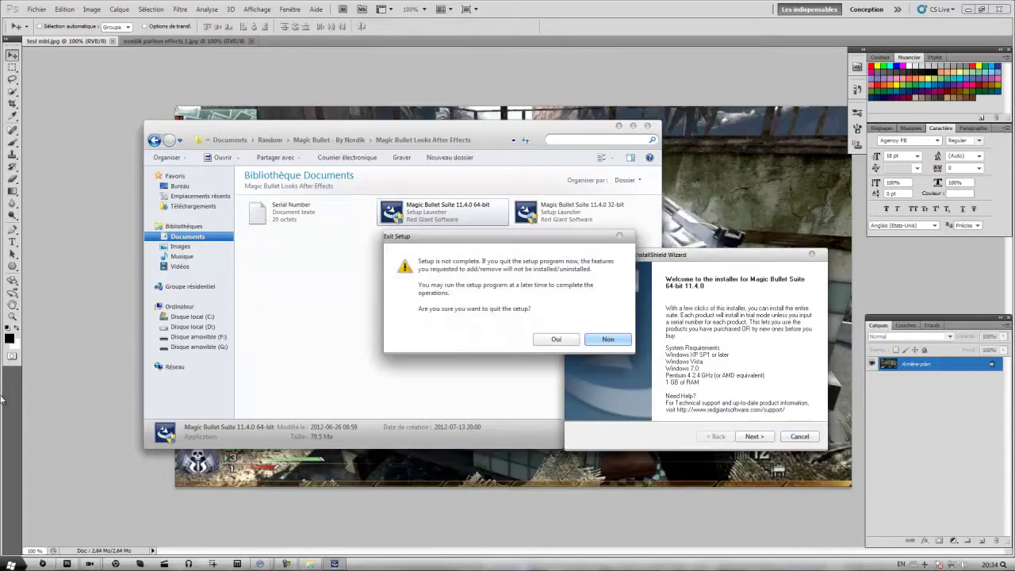
left_click(575, 340)
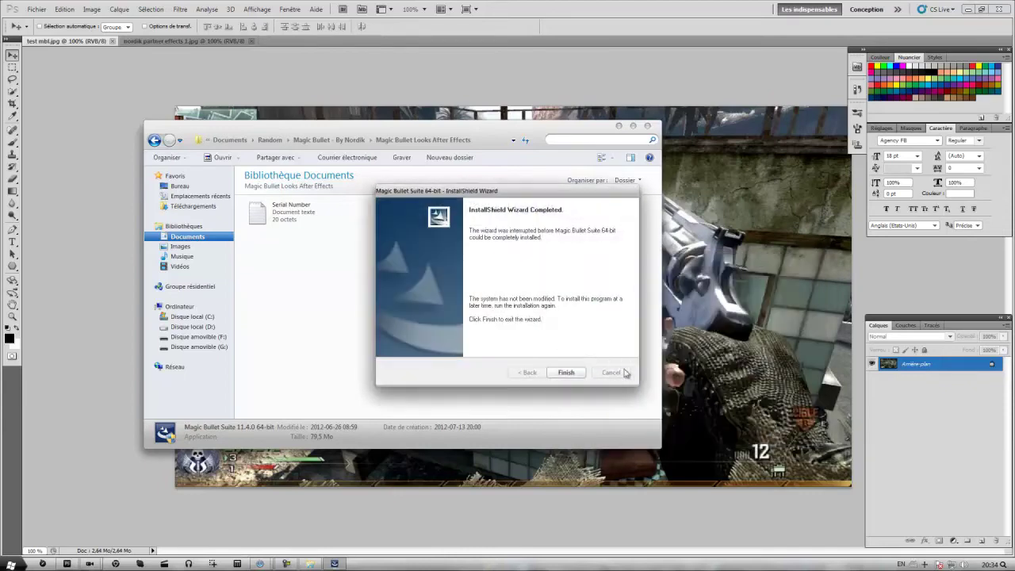
left_click(564, 370)
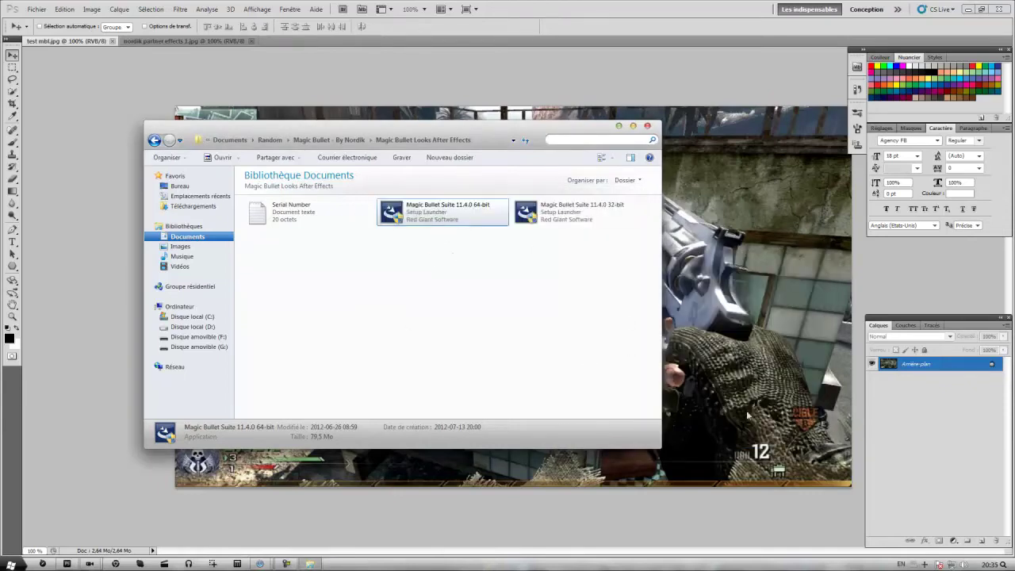
left_click_drag(614, 331, 396, 292)
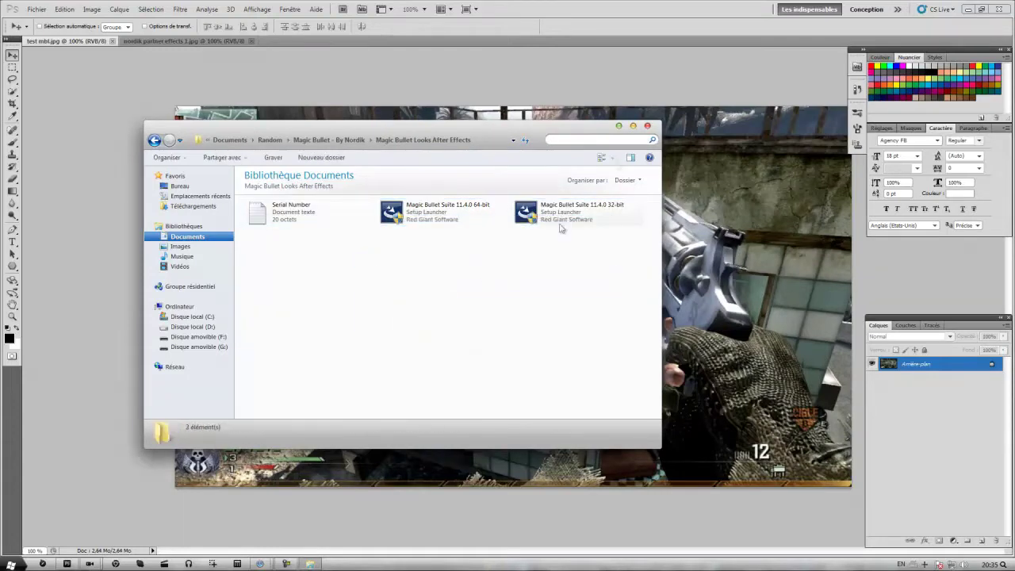
left_click(647, 126)
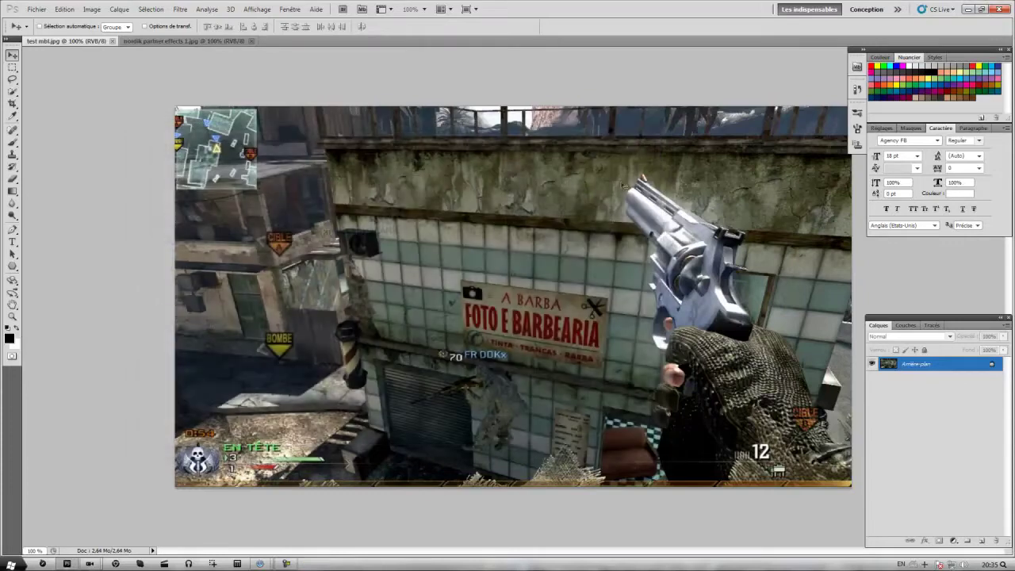
left_click(180, 9)
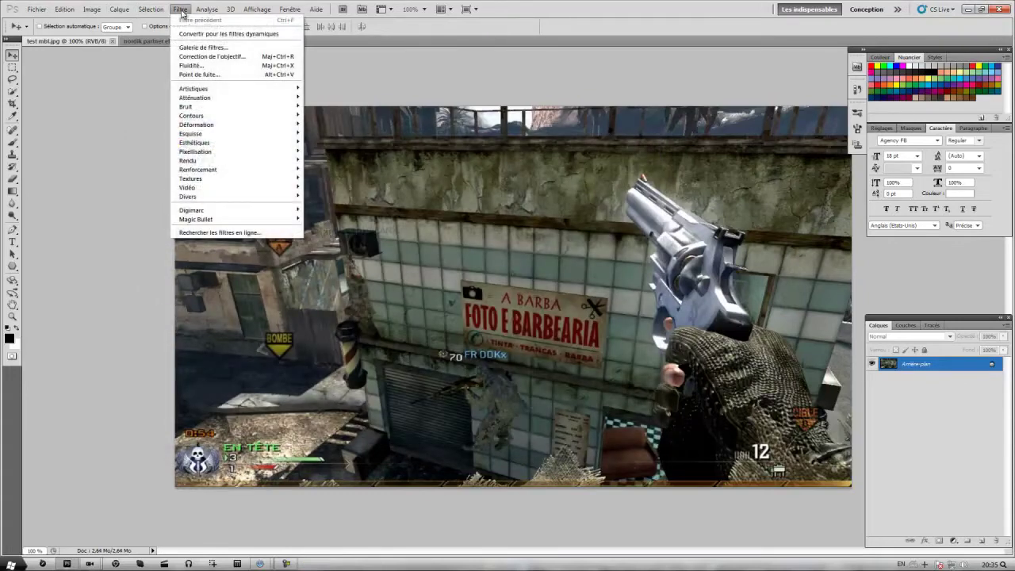
left_click(181, 12)
left_click(9, 563)
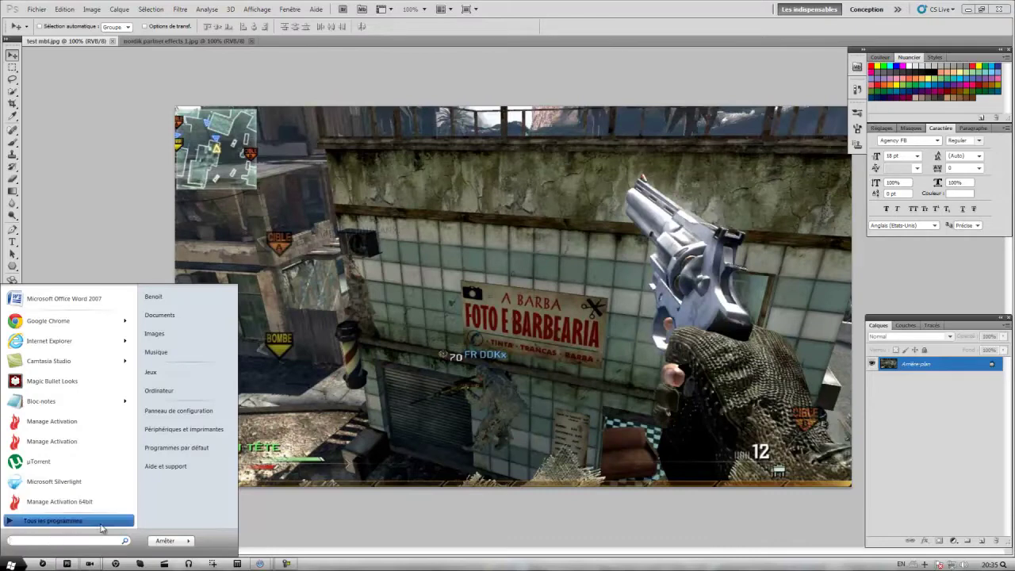
left_click(301, 544)
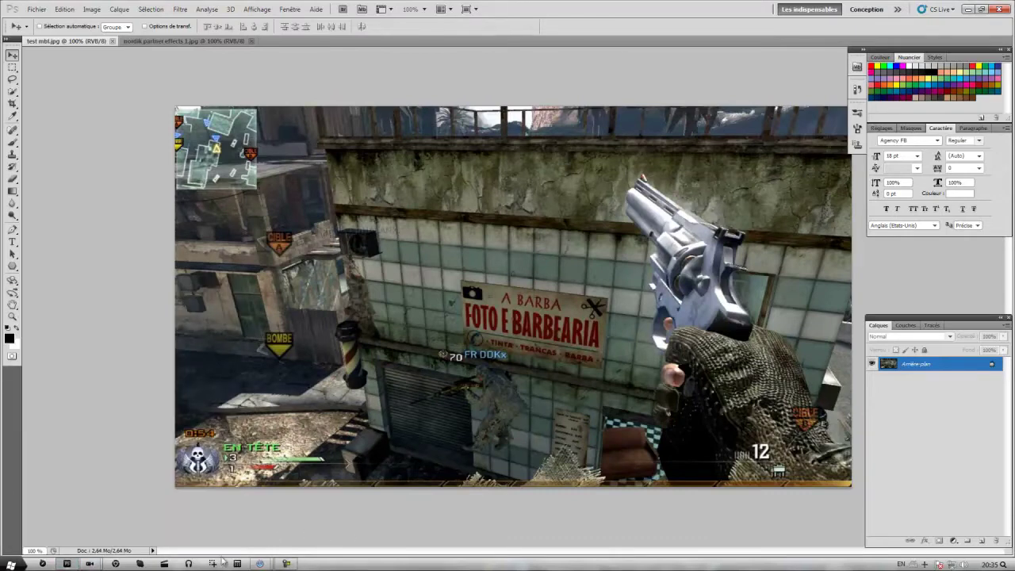
mouse_move(75, 564)
left_click(186, 8)
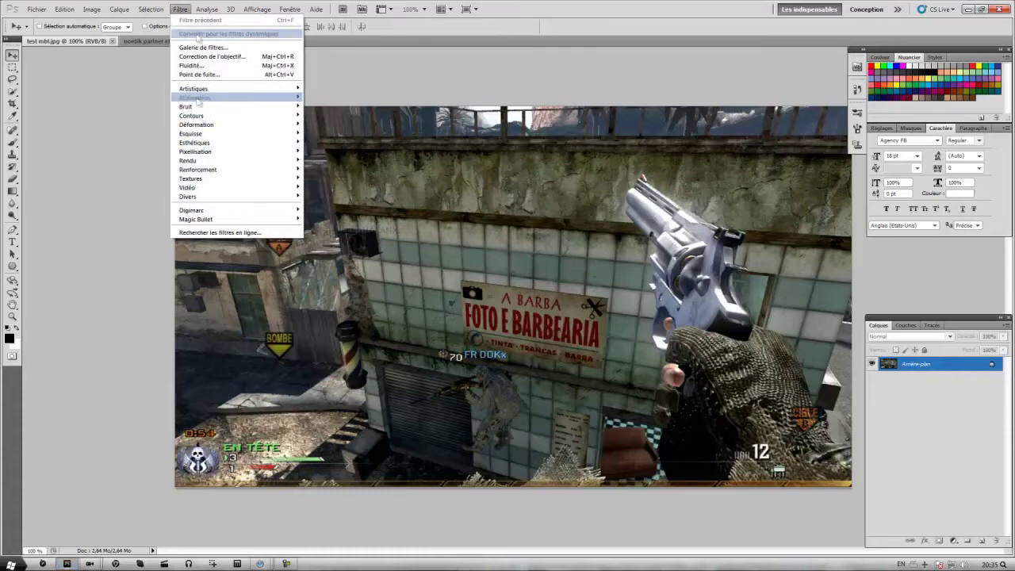
left_click(220, 232)
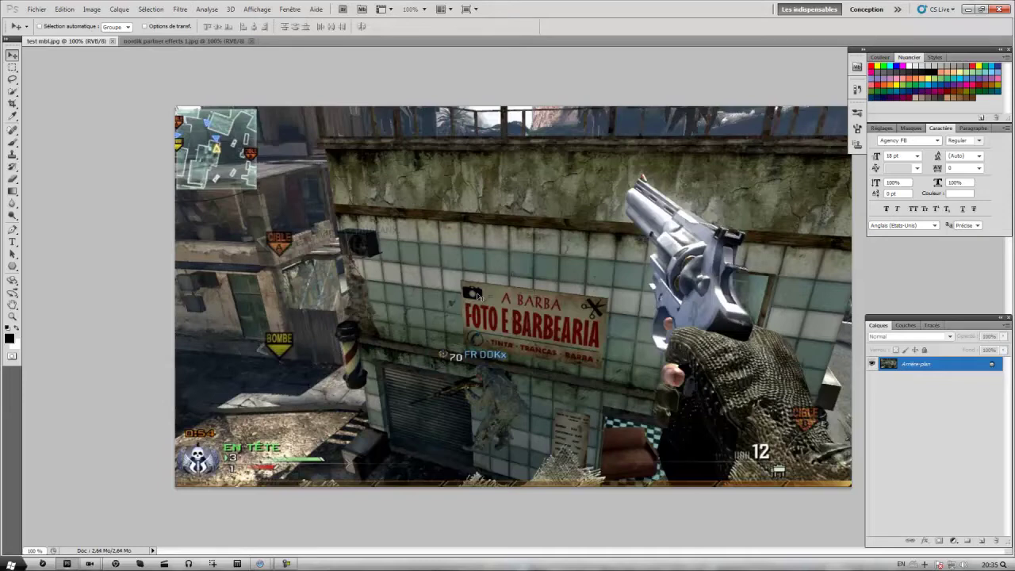
- Search the installed programs for "photoshop" and launch Adobe Photoshop CS5 (64 Bit)
left_click(11, 563)
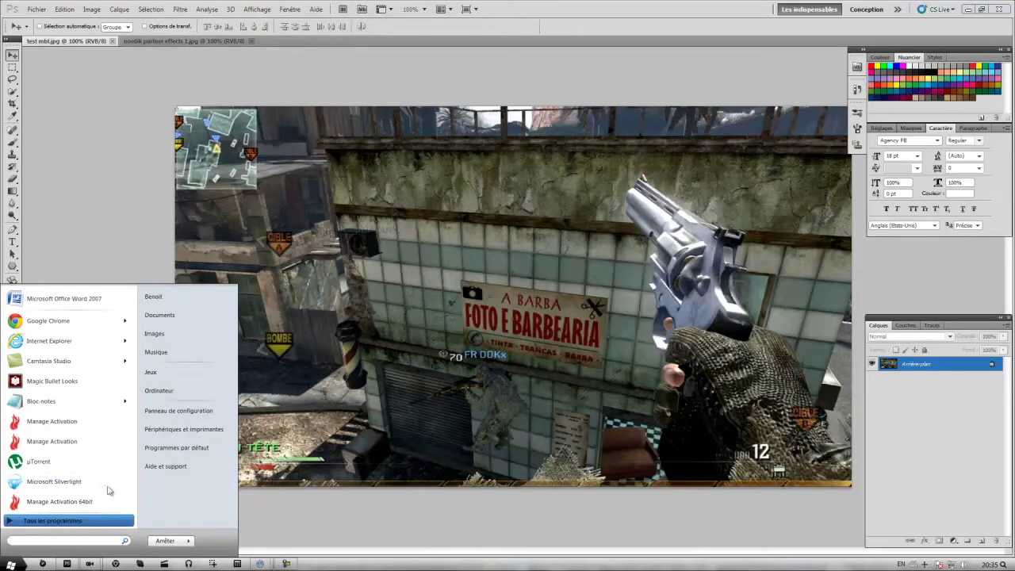
left_click(52, 520)
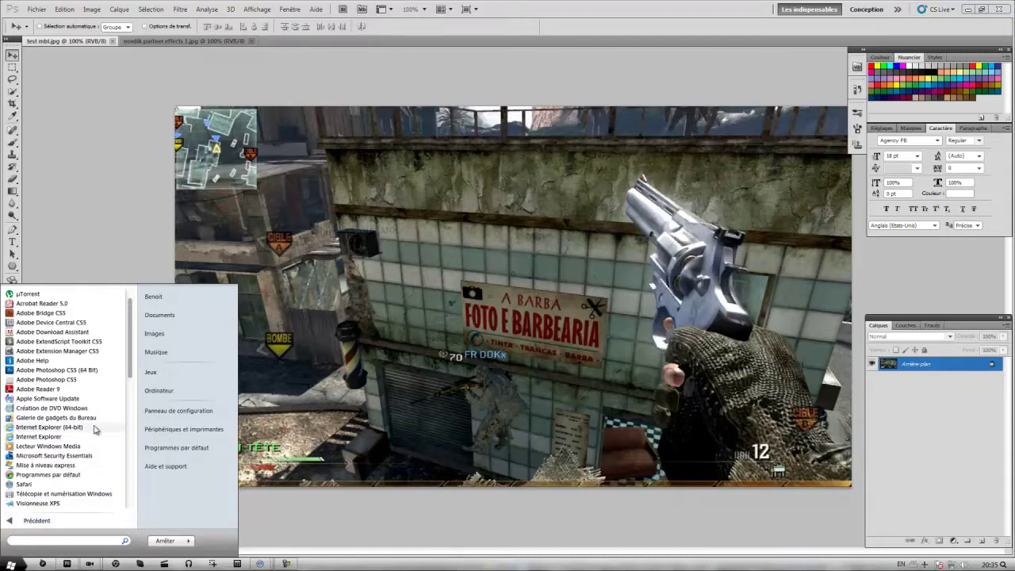
type("photoshop")
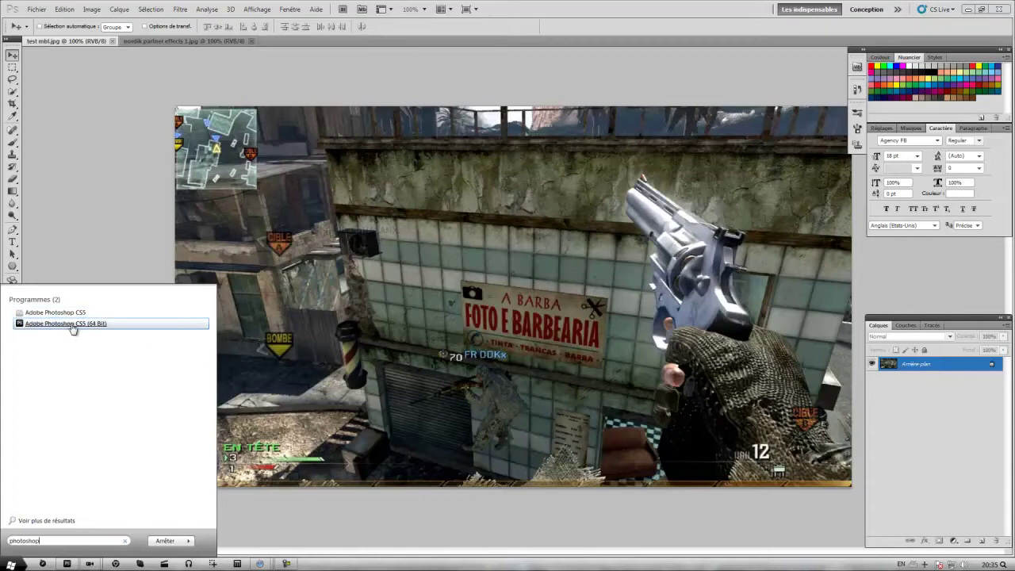
left_click(103, 324)
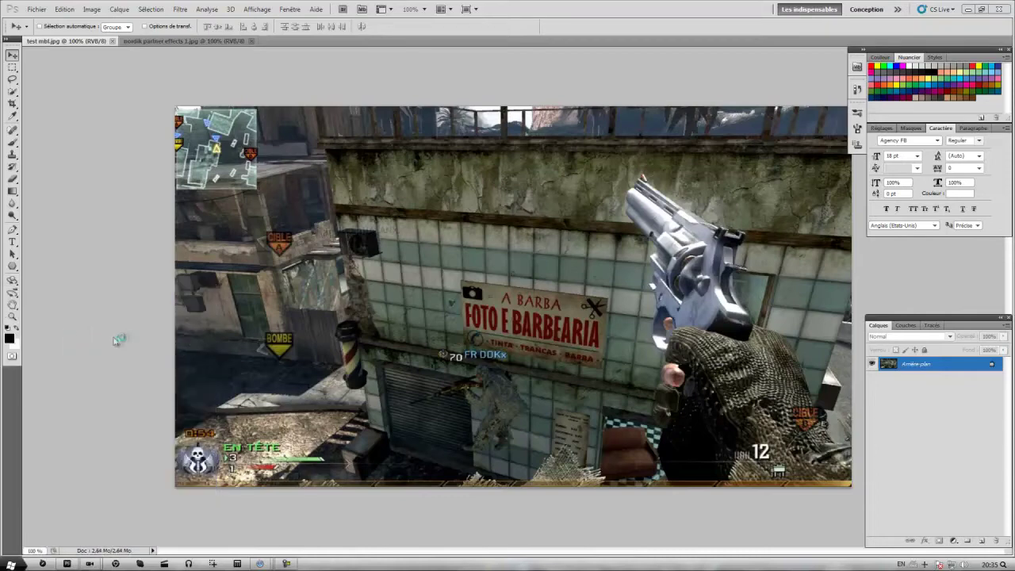
- Search for "photoshop" again to compare the installed Photoshop versions, and dismiss the search
left_click(10, 565)
left_click(52, 520)
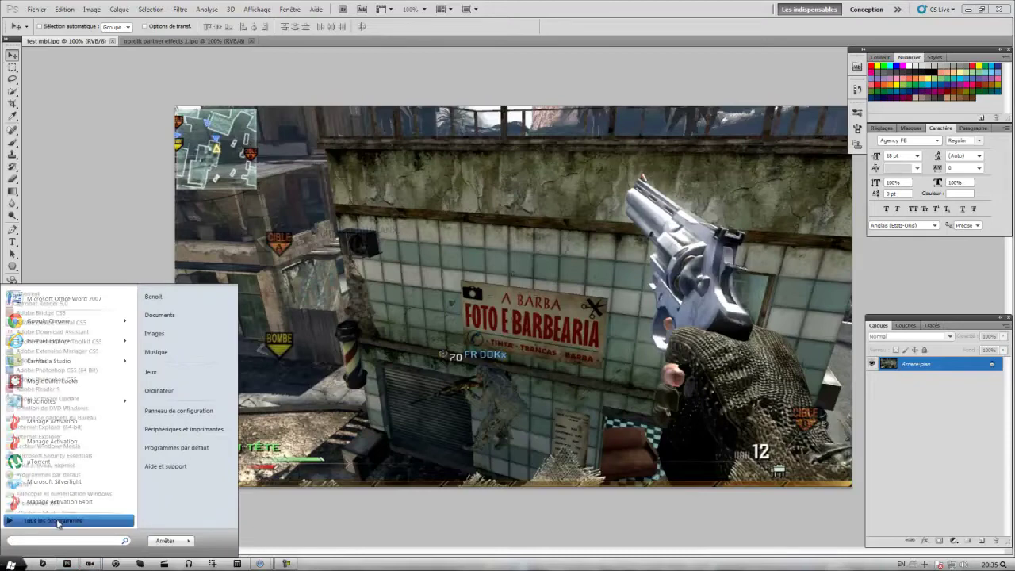
type("photoshi")
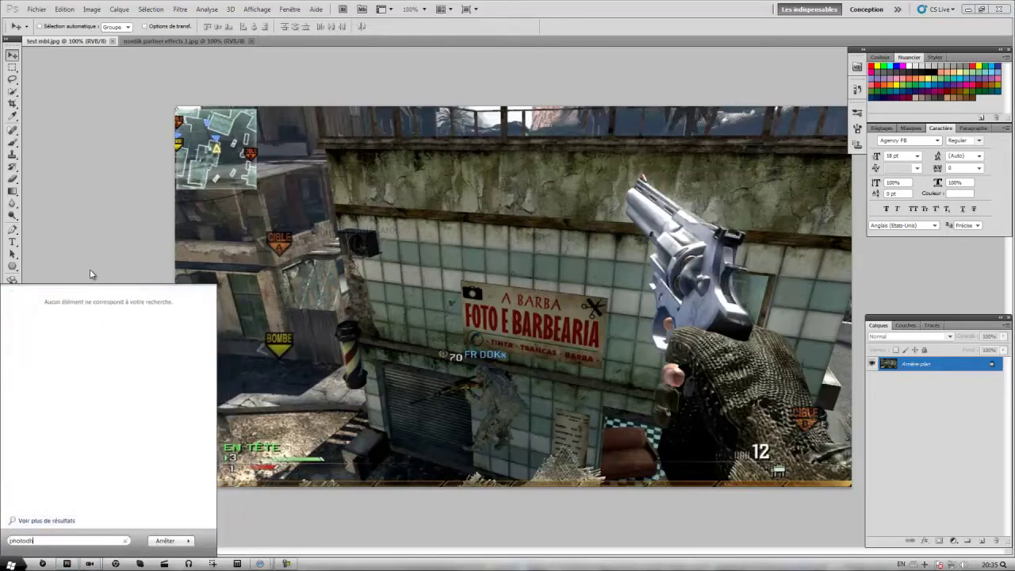
key("BackSpace")
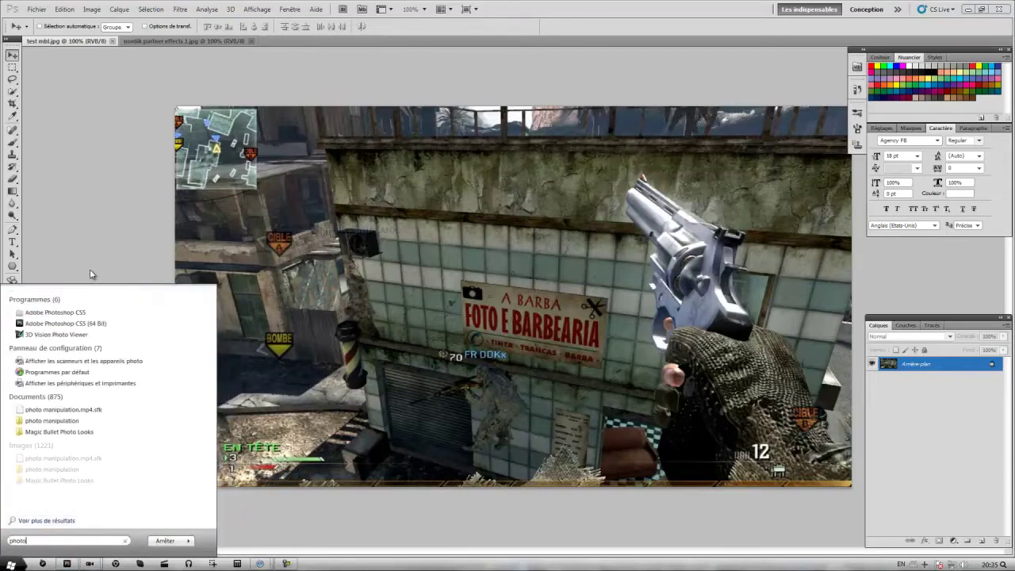
type("op")
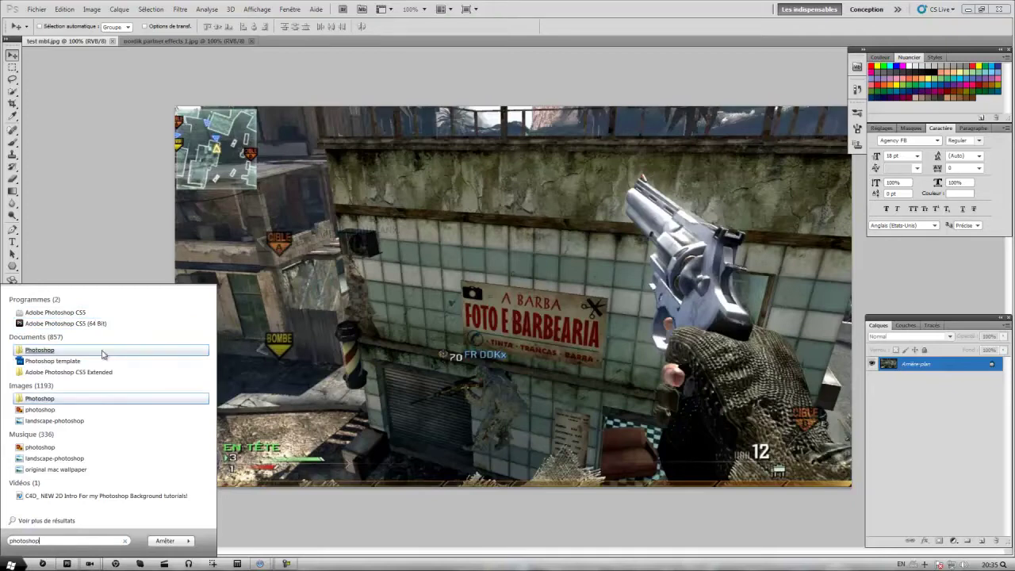
left_click(369, 526)
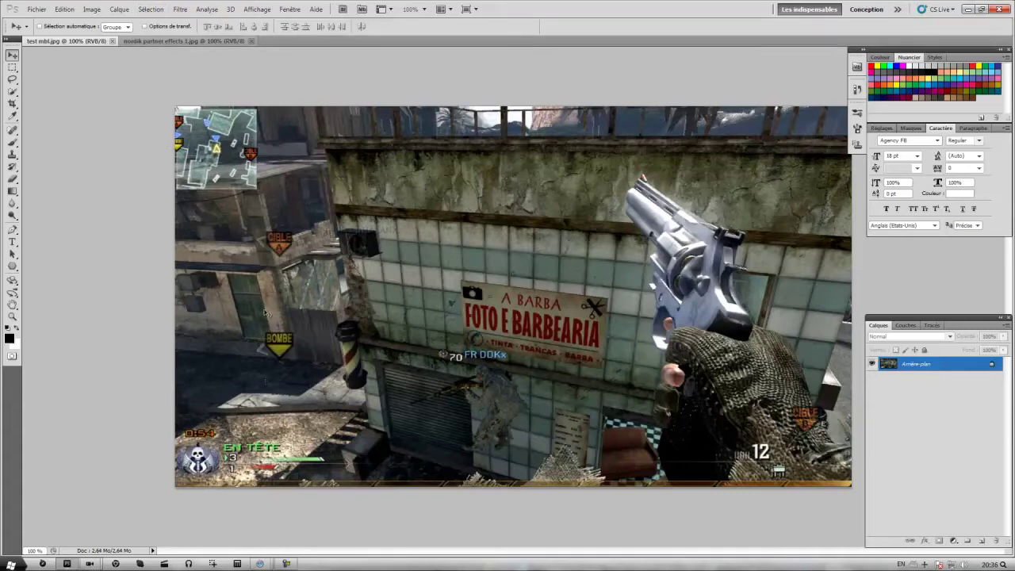
- Launch the Magic Bullet filter on the test mbl.jpg image to open it in LooksBuilder
left_click(36, 8)
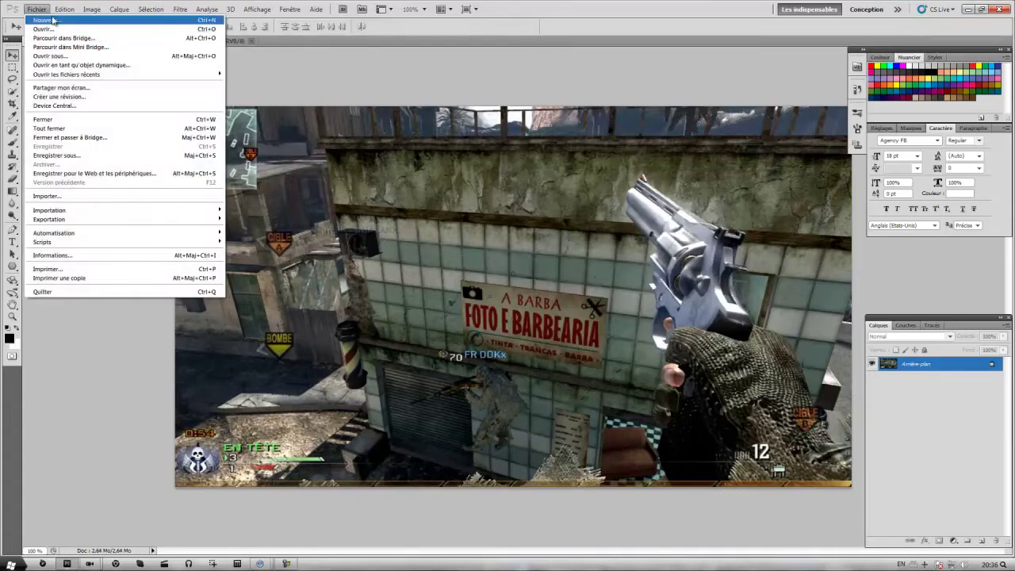
left_click(528, 173)
left_click(180, 9)
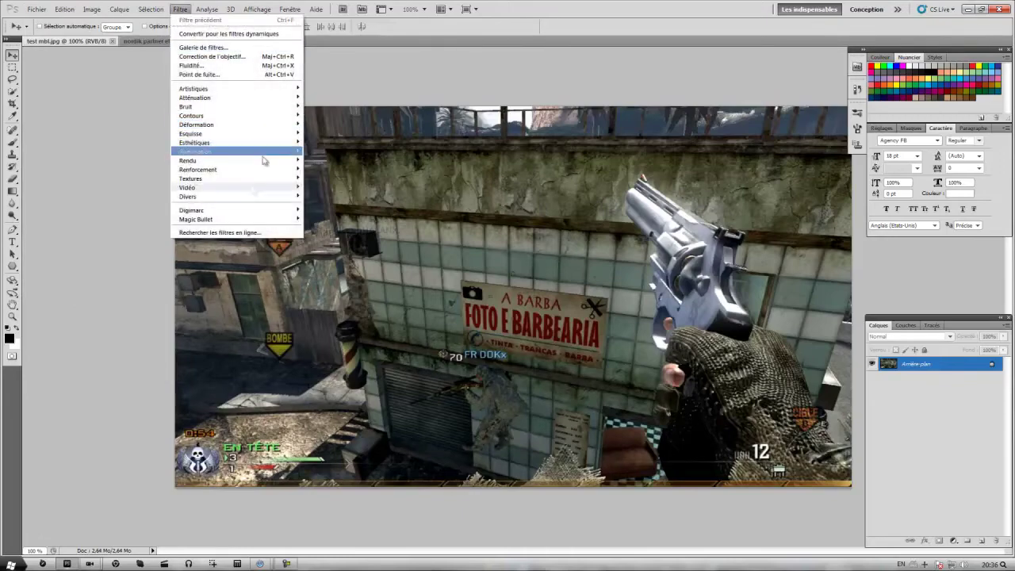
mouse_move(244, 220)
left_click(320, 221)
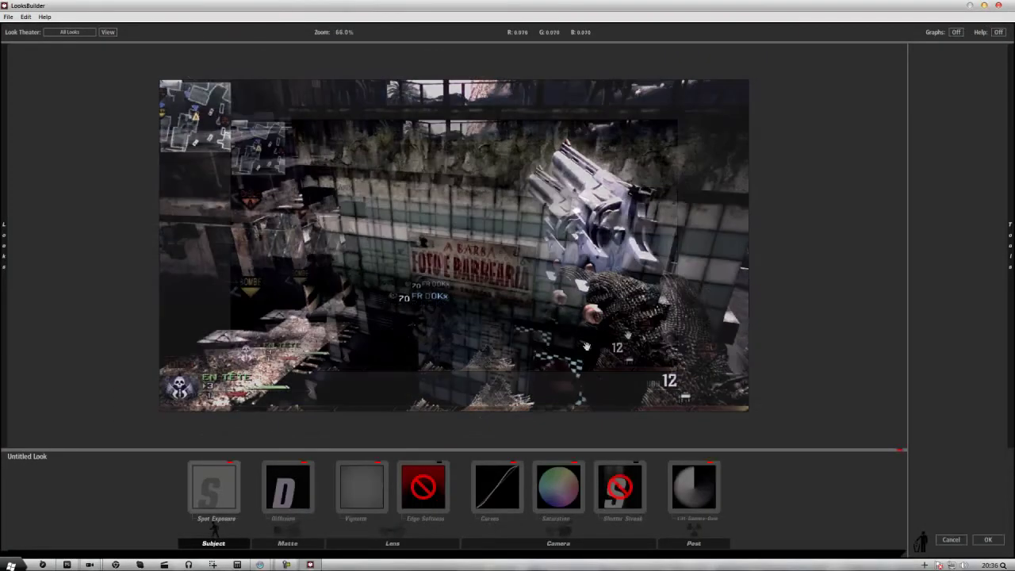
- Collapse the uDex looks category, leave LooksBuilder, and open the Documents folder Random > Magic Bullet - By Nordik > Color Corrections
mouse_move(4, 238)
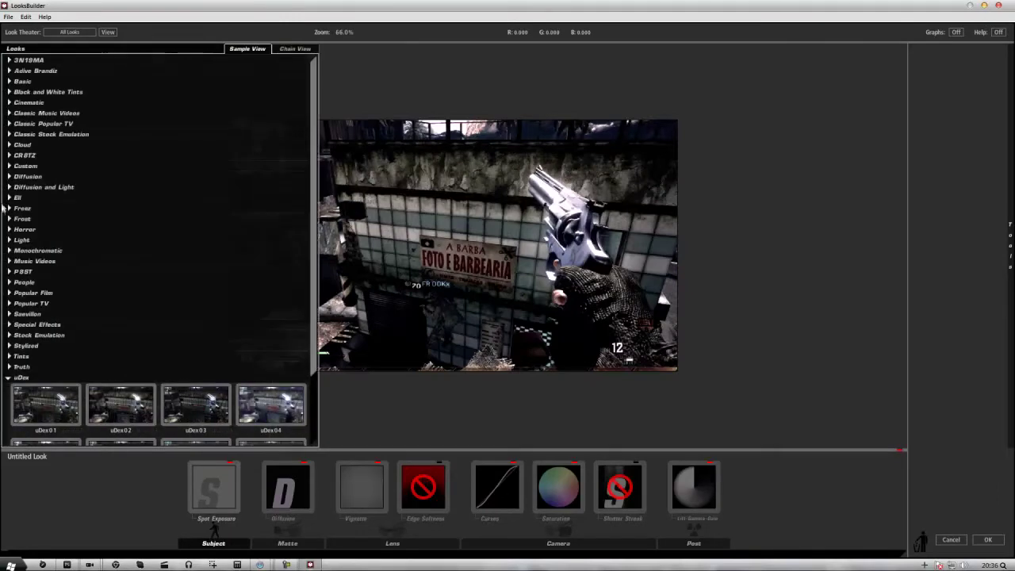
left_click(8, 380)
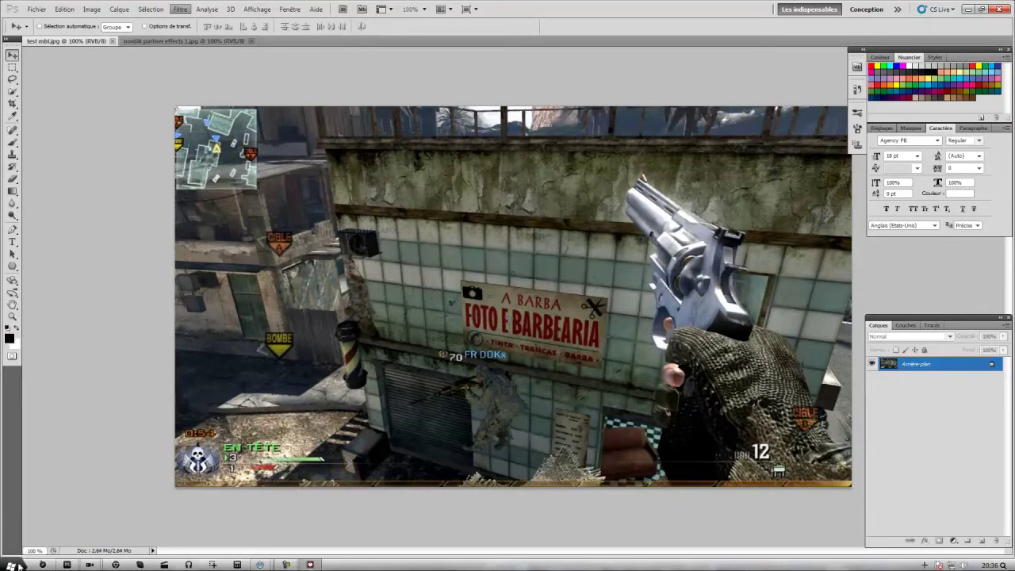
left_click(15, 564)
left_click(178, 322)
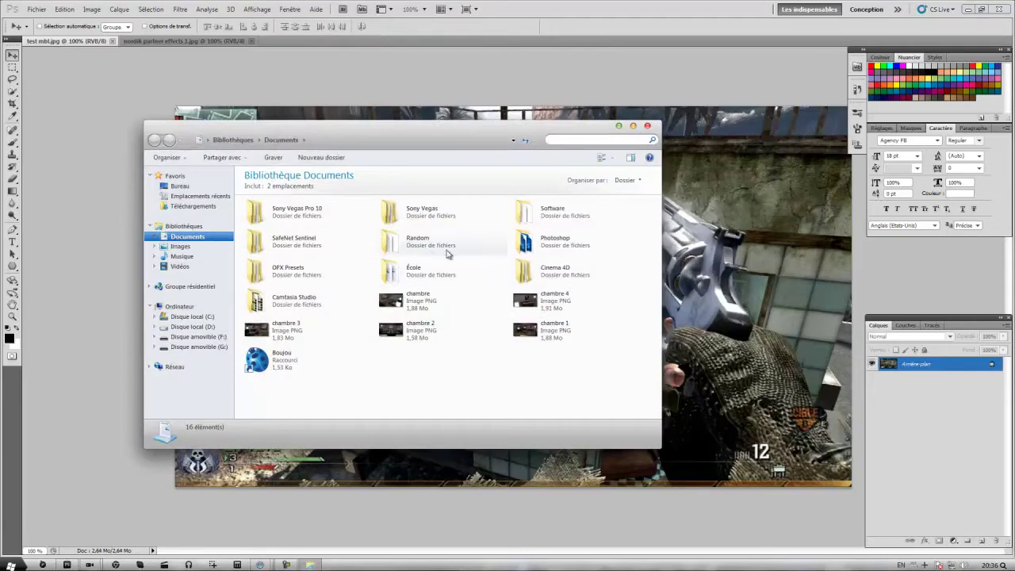
double_click(448, 246)
double_click(326, 247)
left_click(319, 249)
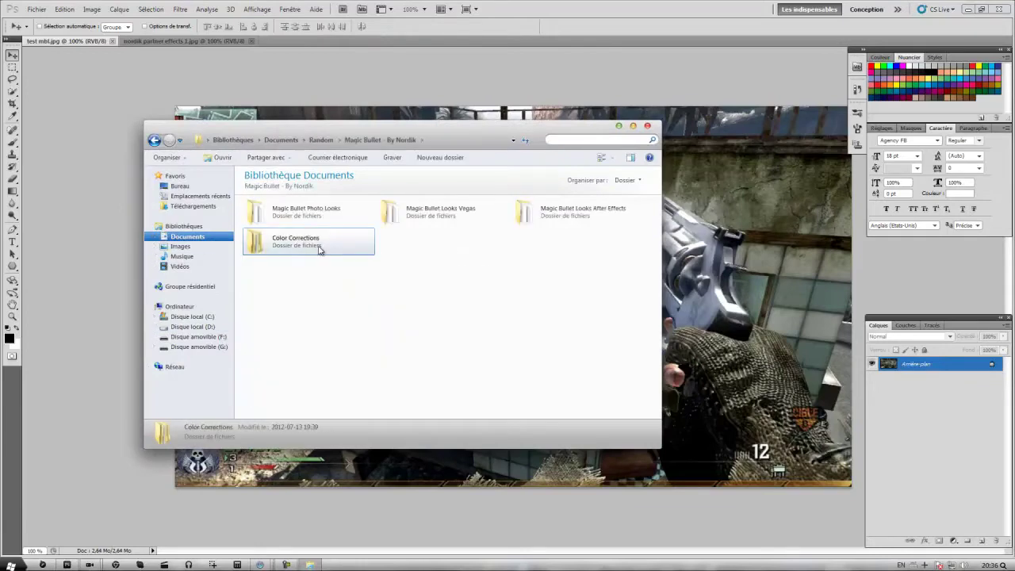
double_click(319, 249)
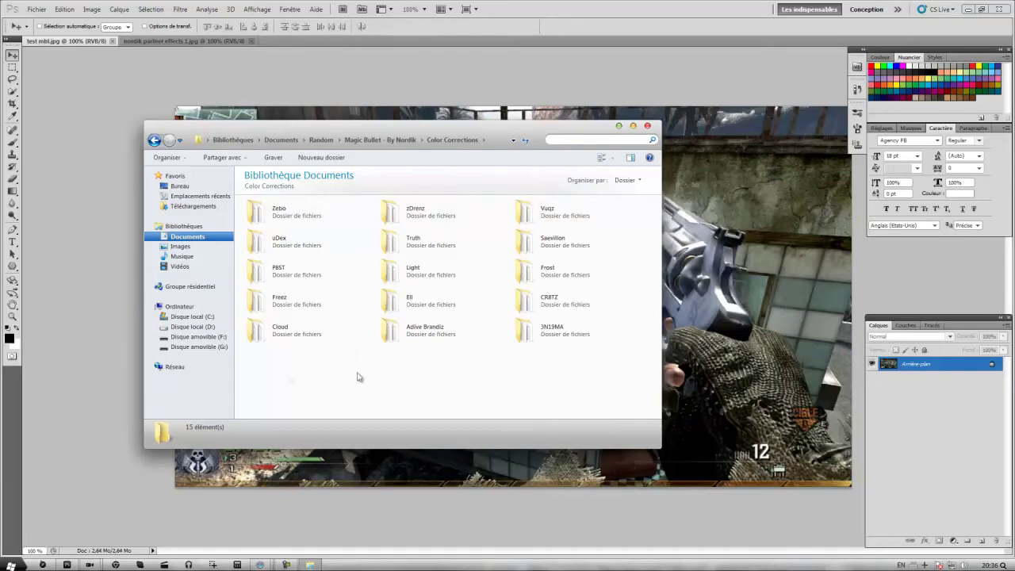
- Open the Looks folder in C: > Program Files (x86) > LooksBuilder in a second window, offset from the Color Corrections window
key("super")
left_click(170, 397)
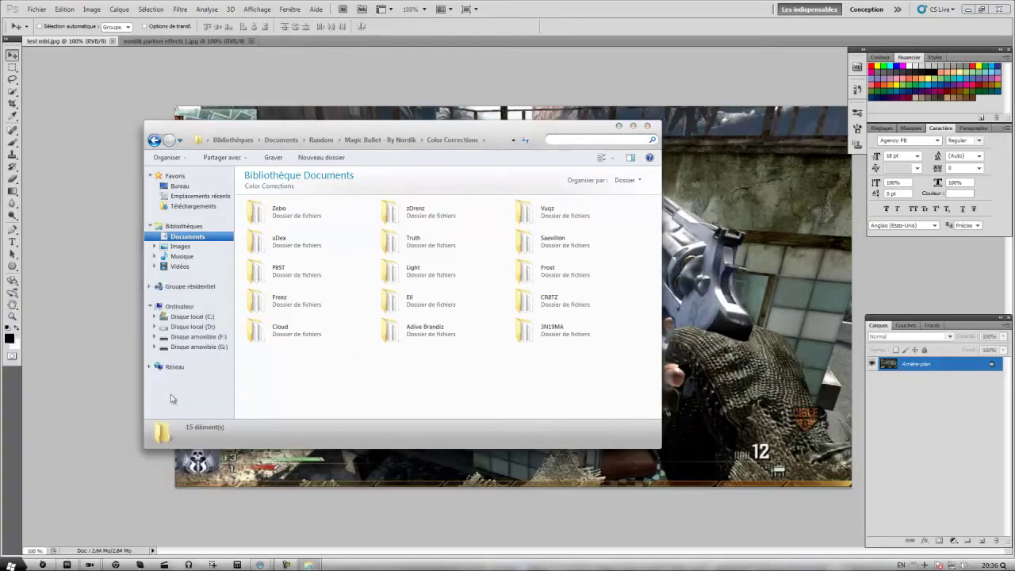
left_click(204, 329)
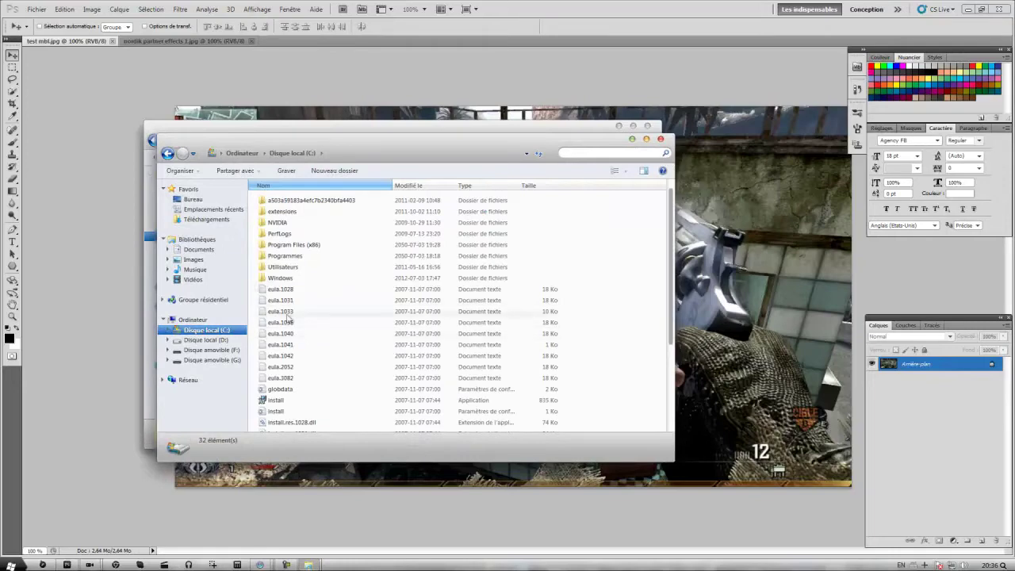
double_click(313, 245)
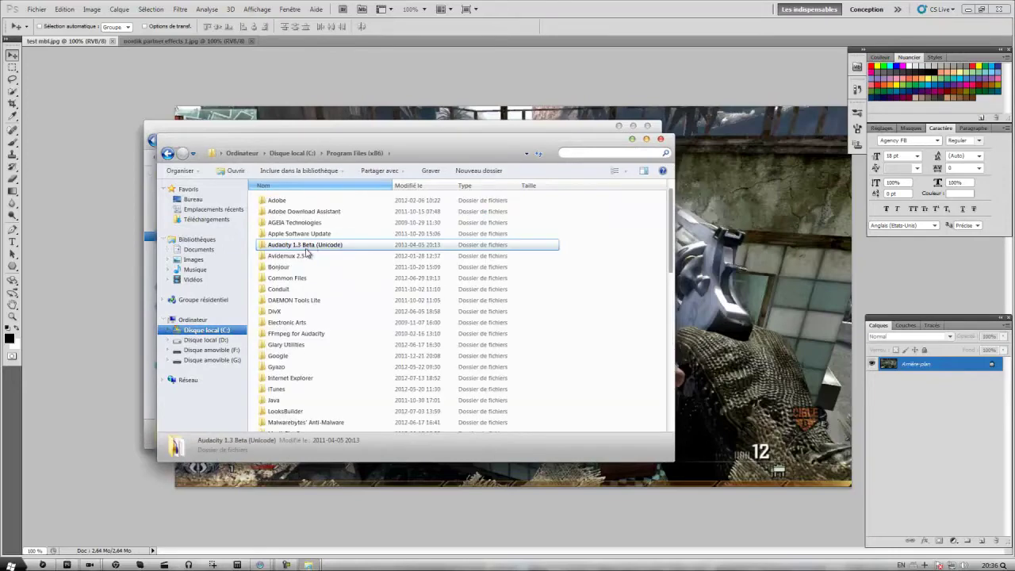
double_click(301, 412)
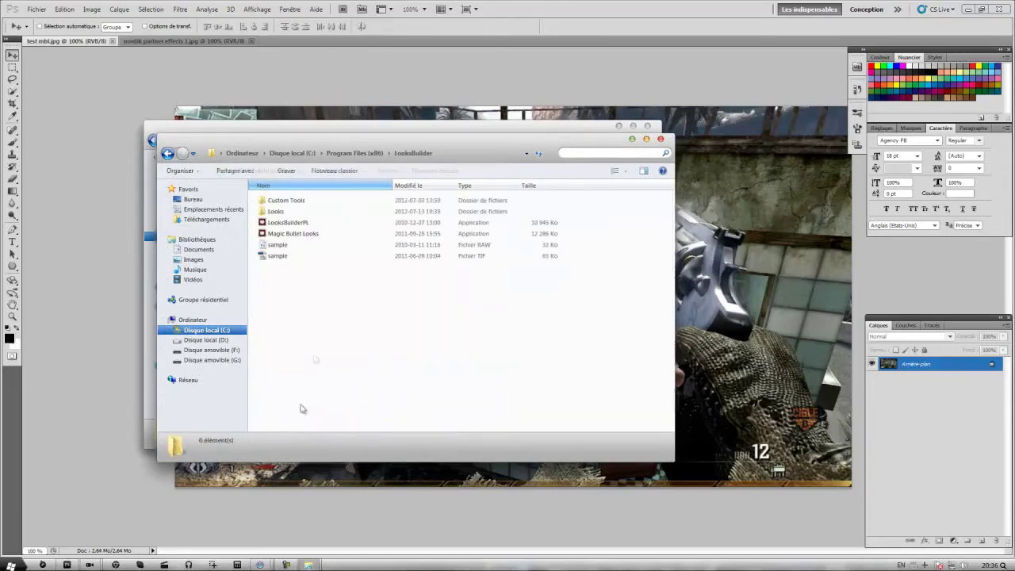
left_click_drag(322, 144, 643, 178)
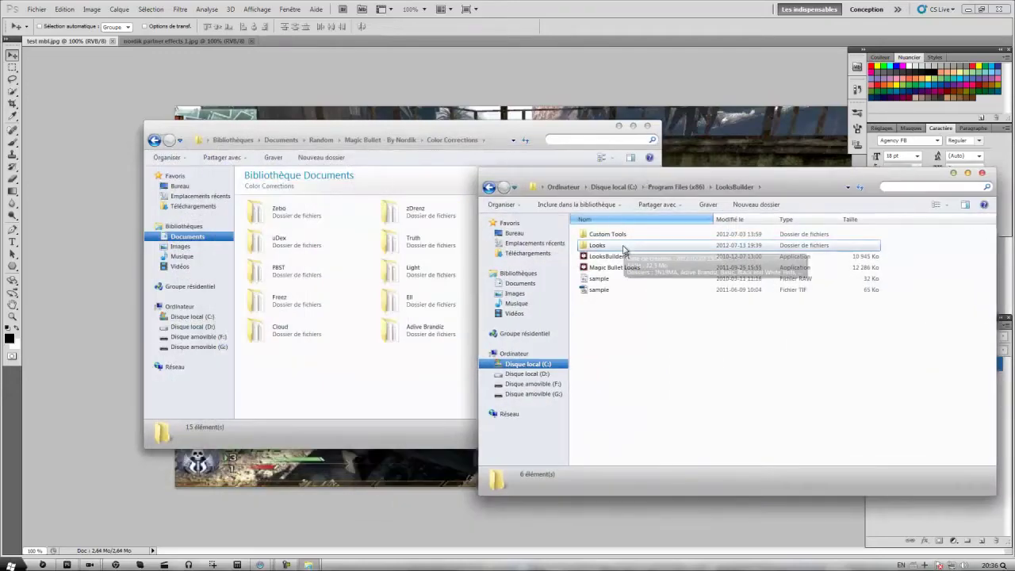
double_click(598, 245)
- Select all the preset folders in Color Corrections with the Looks folder alongside, and close both windows without copying anything
left_click_drag(490, 128, 322, 95)
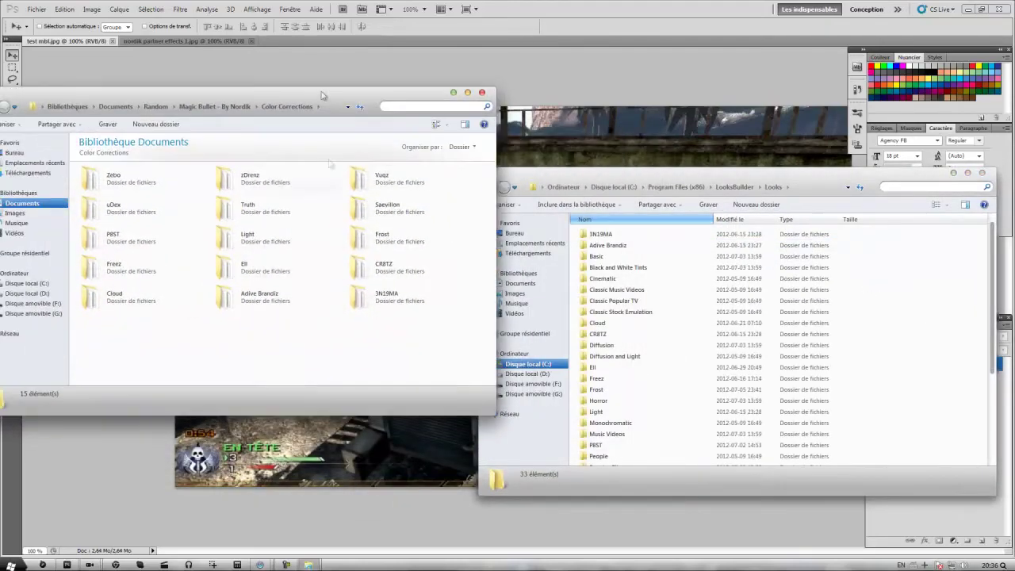
left_click_drag(420, 354, 111, 183)
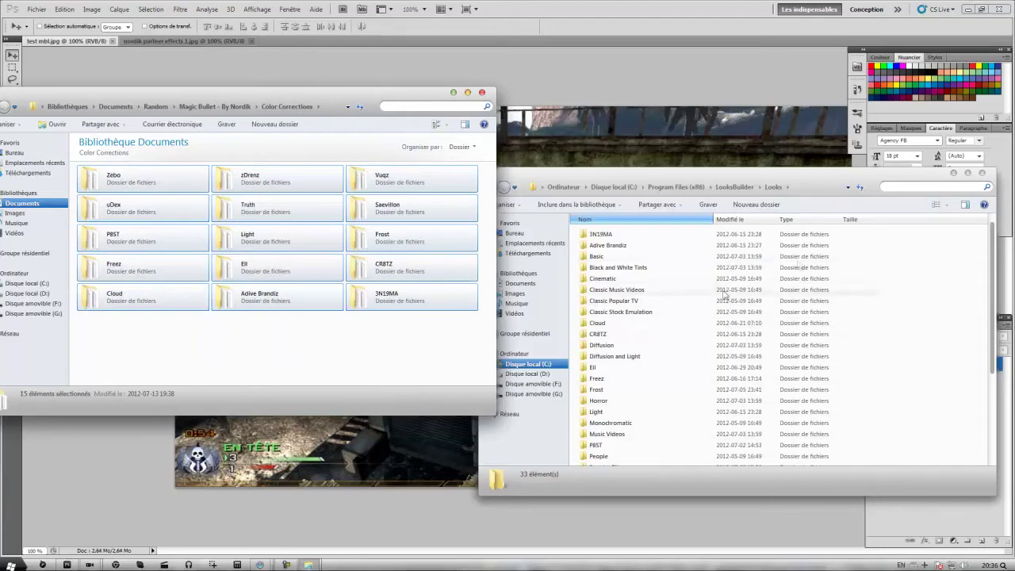
left_click(792, 177)
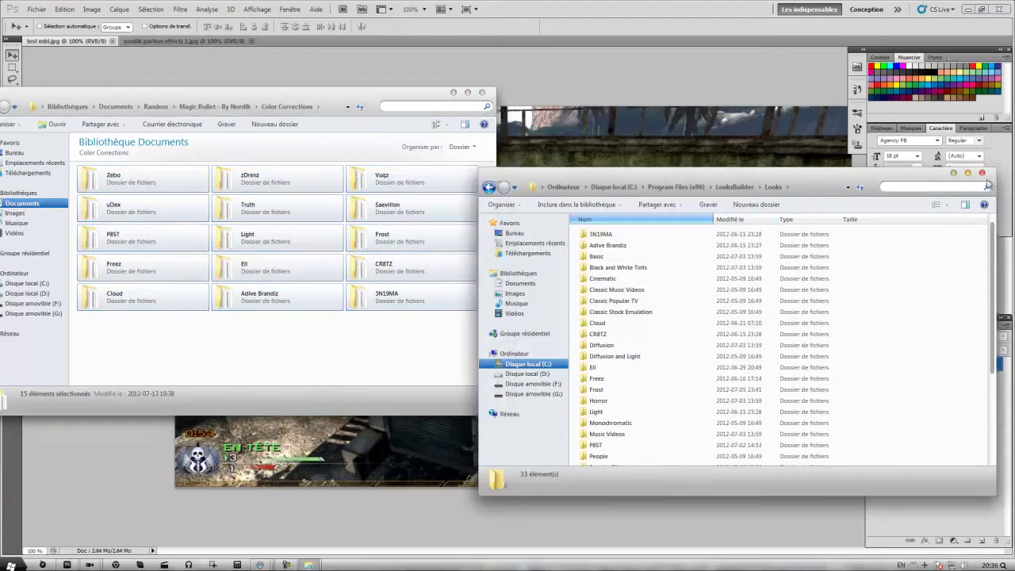
left_click(983, 172)
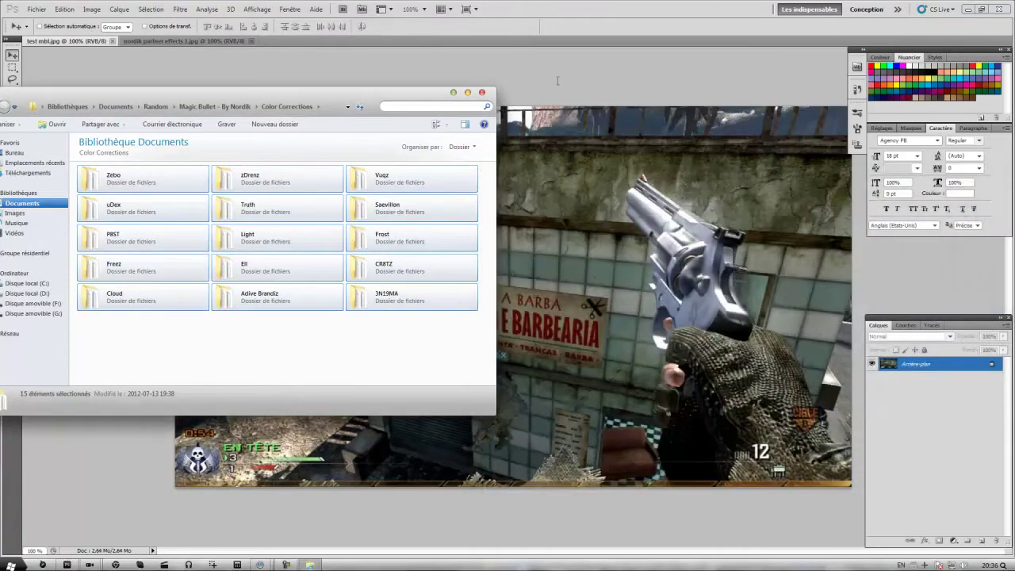
left_click(482, 94)
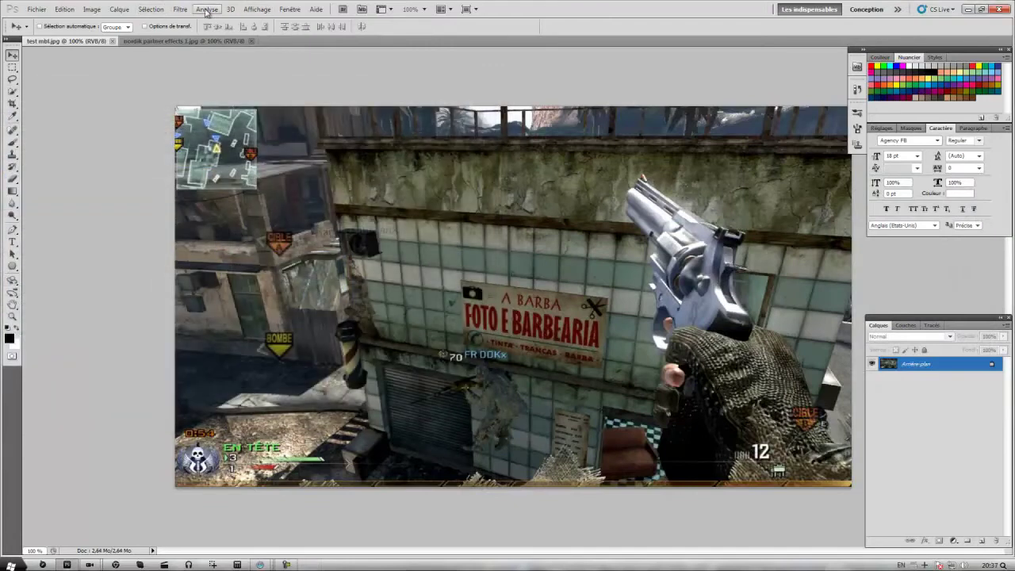
- Launch the Magic Bullet filter on the test mbl.jpg image again
left_click(180, 9)
mouse_move(206, 220)
left_click(325, 219)
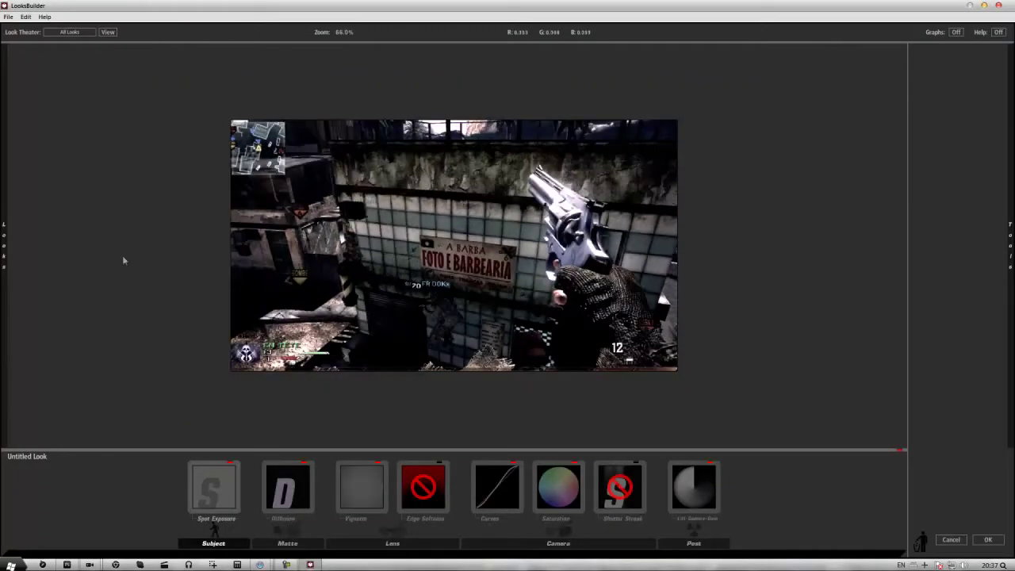
- Preview the 3N19MA CC3 look on the image and browse the Adive Brandiz, Basic and CR8TZ look categories
mouse_move(3, 247)
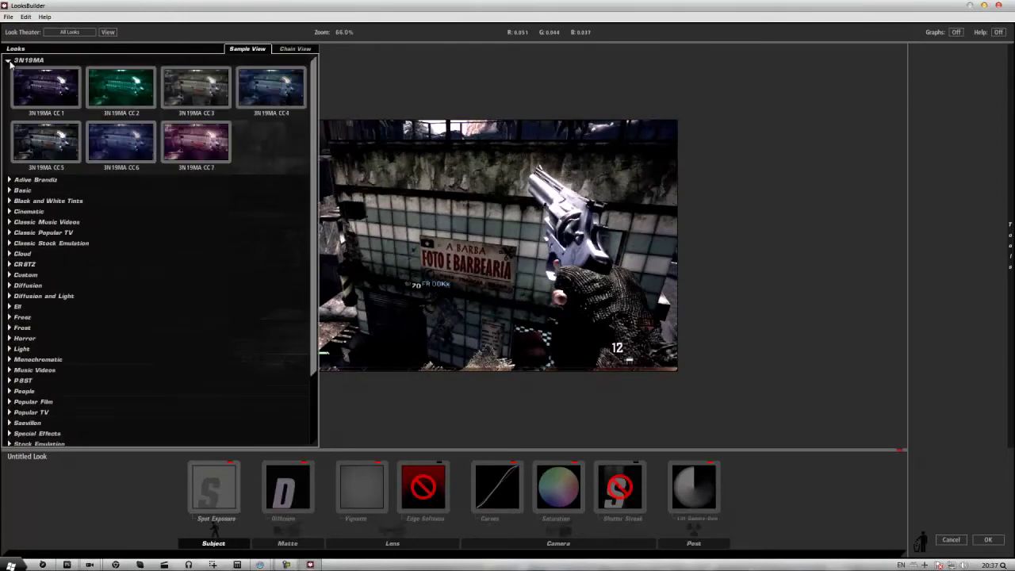
left_click(181, 94)
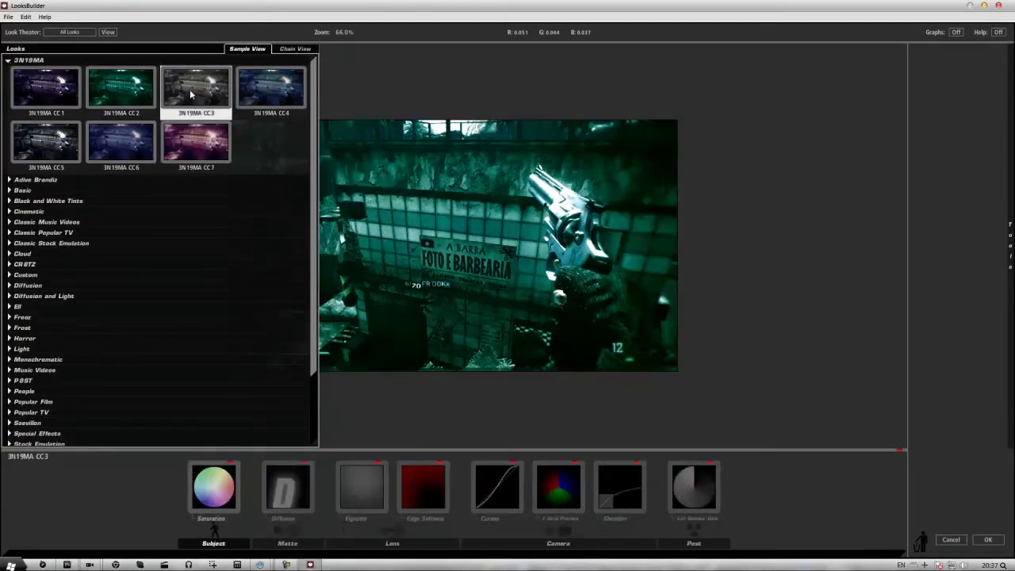
left_click(7, 62)
left_click(8, 71)
left_click(9, 70)
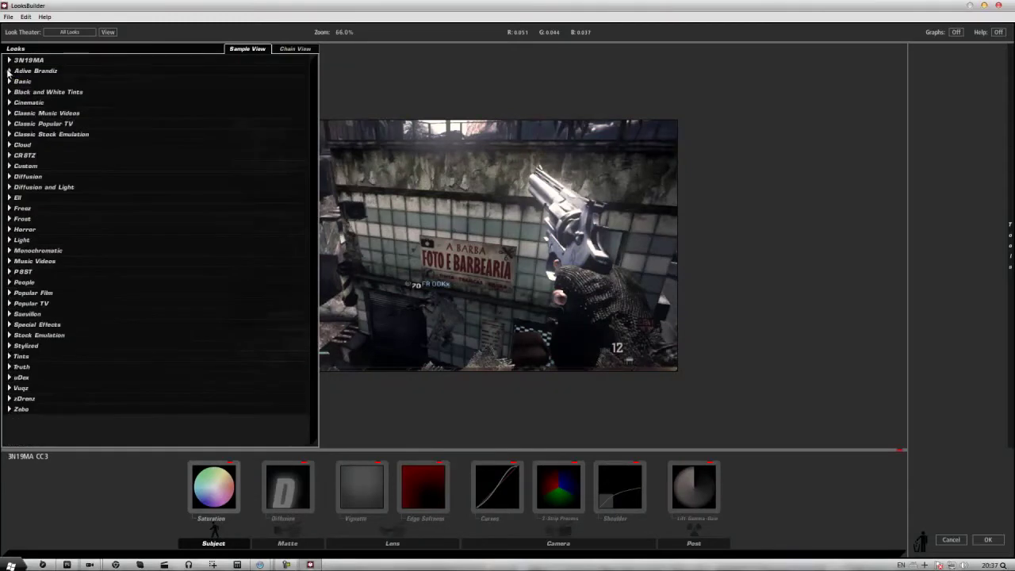
left_click(9, 80)
left_click(9, 81)
left_click(9, 155)
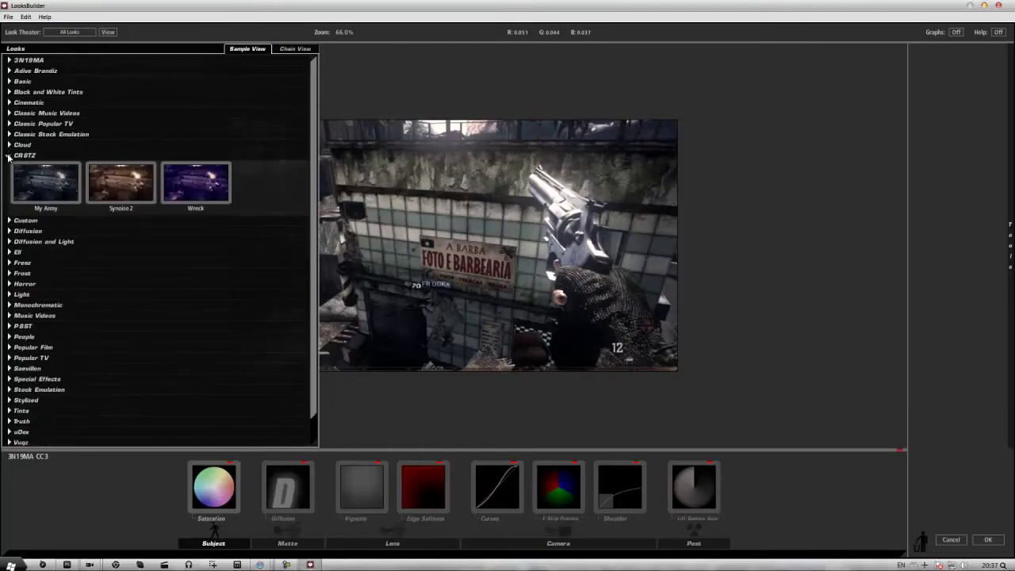
left_click(8, 156)
- Try the Clawwd 2, Requine CC and Clawwd 3 looks from the Cloud category, and apply the Clawwd 4 look
left_click(8, 144)
left_click(68, 177)
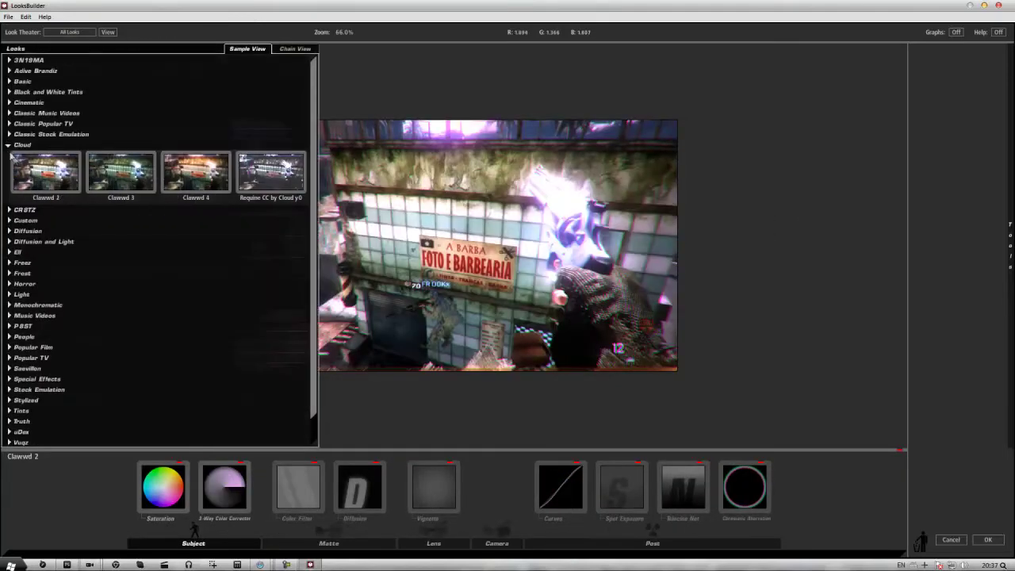
left_click(291, 190)
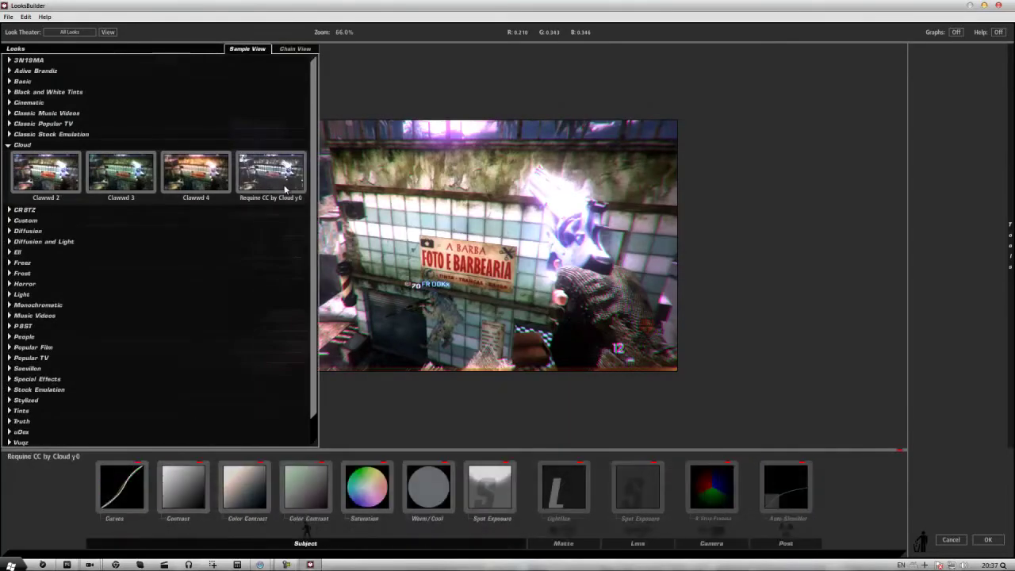
left_click(138, 182)
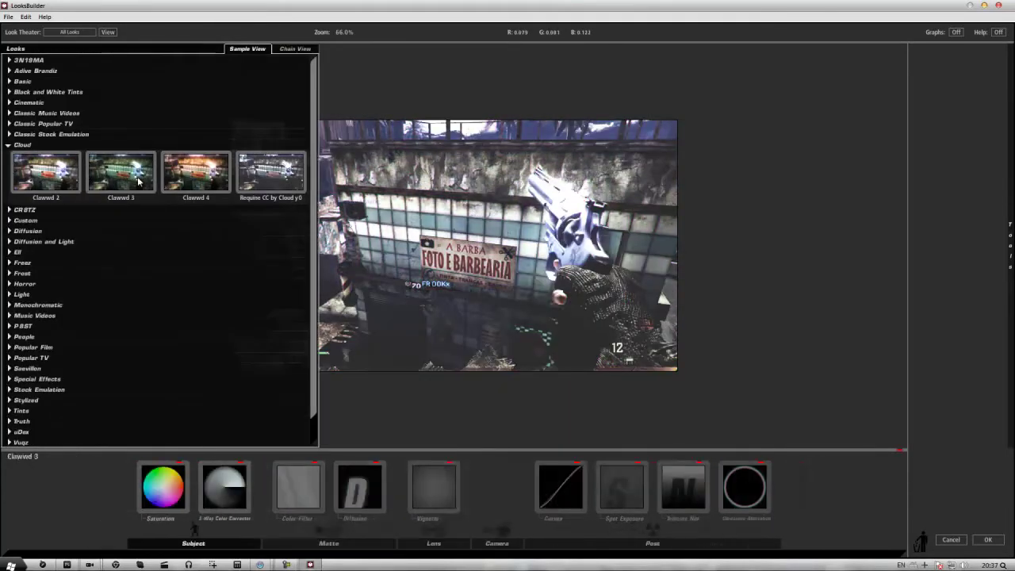
left_click(174, 185)
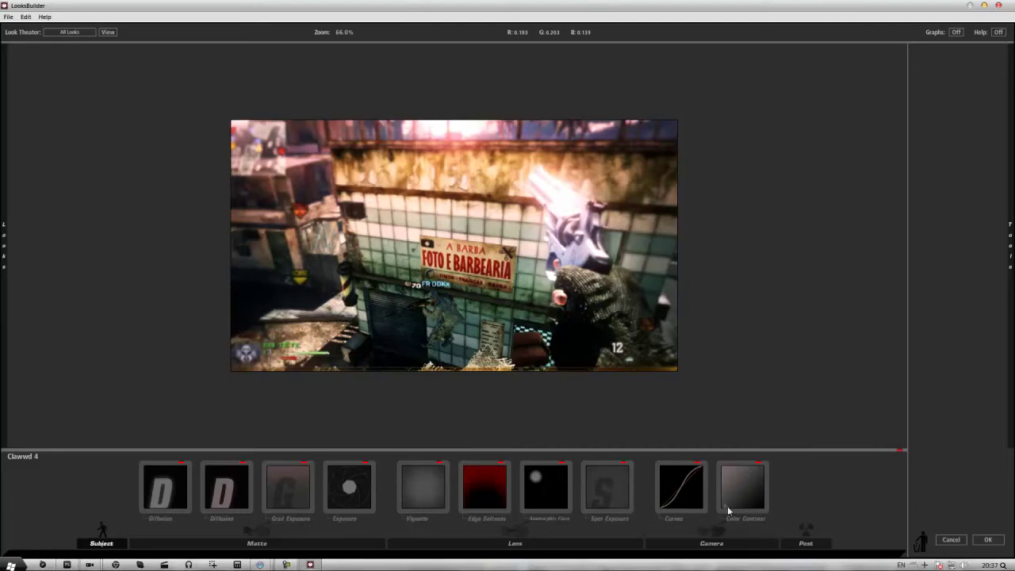
- Reshape the RGB curve of the look's Curves tool by pulling its shadow and midtone points down
left_click(696, 472)
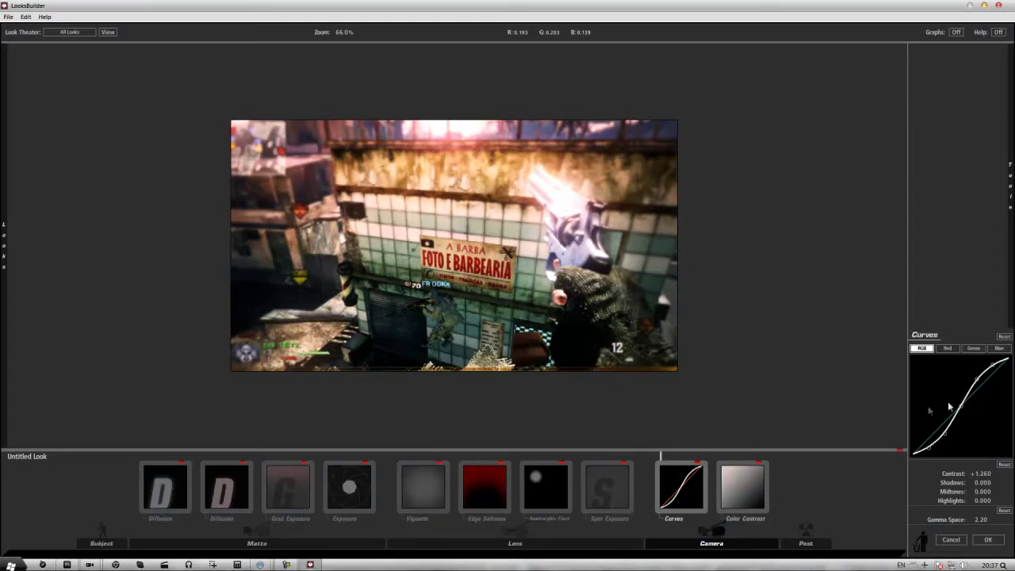
left_click_drag(945, 434, 928, 445)
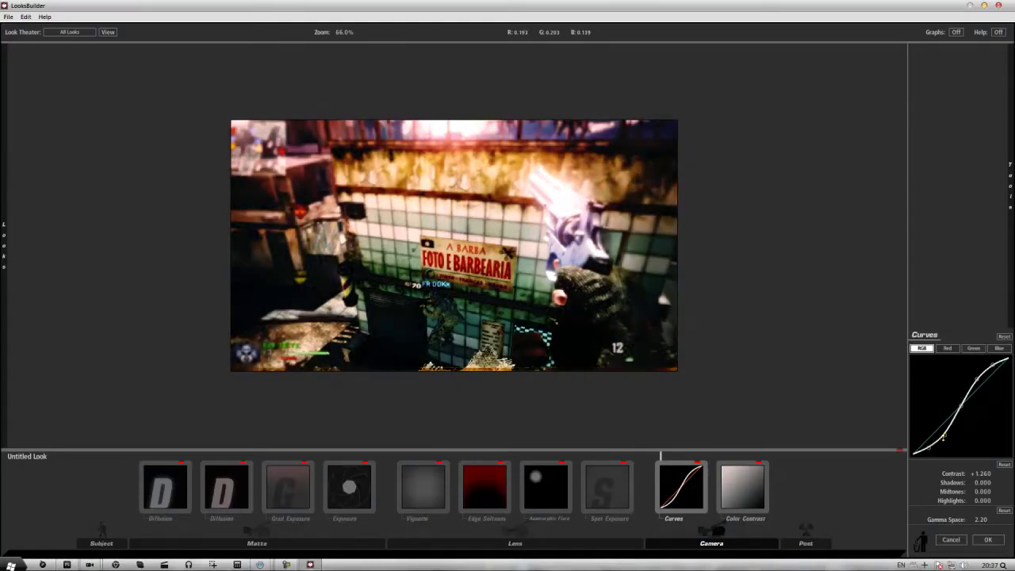
left_click_drag(963, 408, 975, 454)
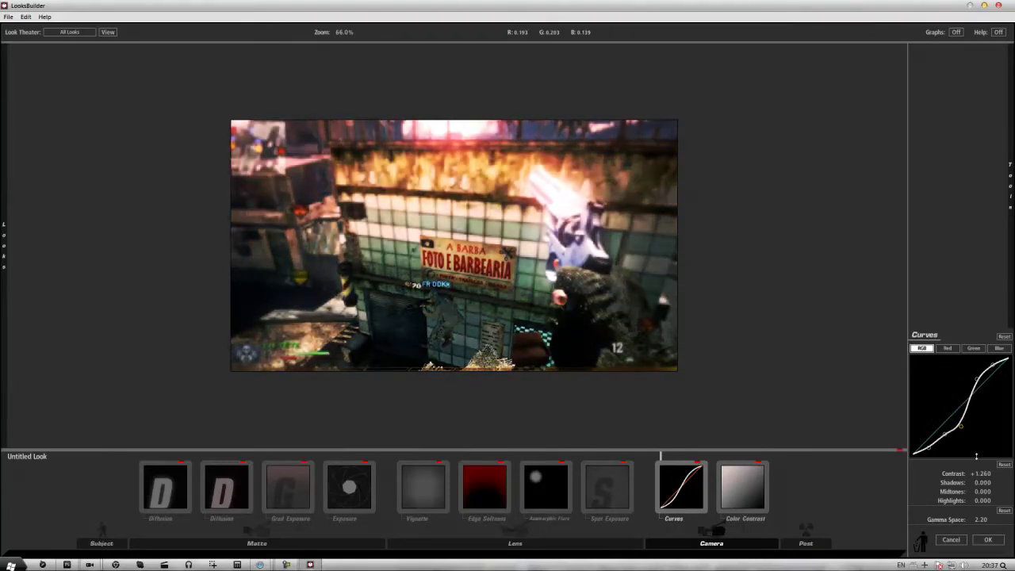
- Switch the Anamorphic Flare tool off and on again, and disable the Edge Softness tool
left_click(545, 497)
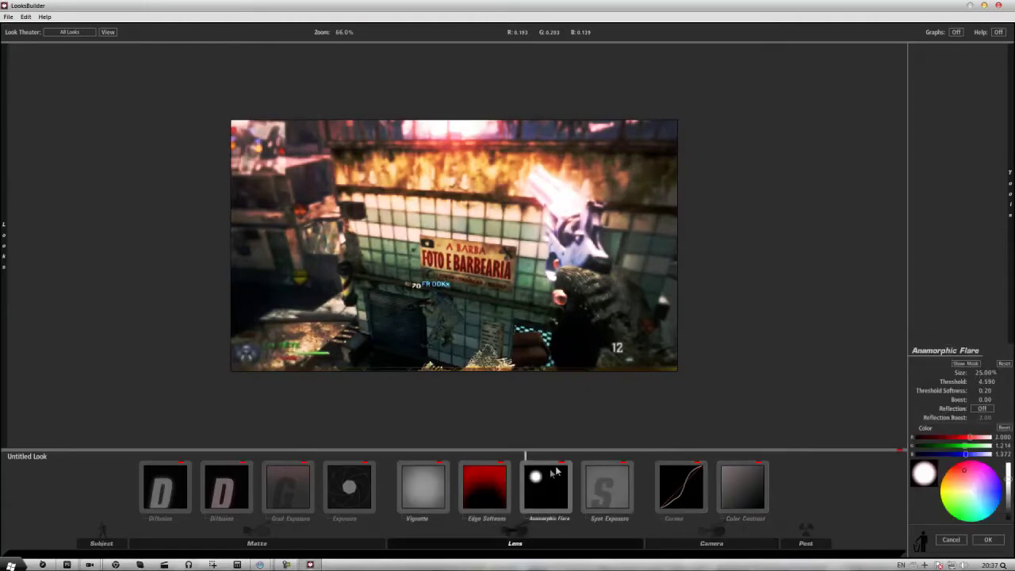
left_click(561, 464)
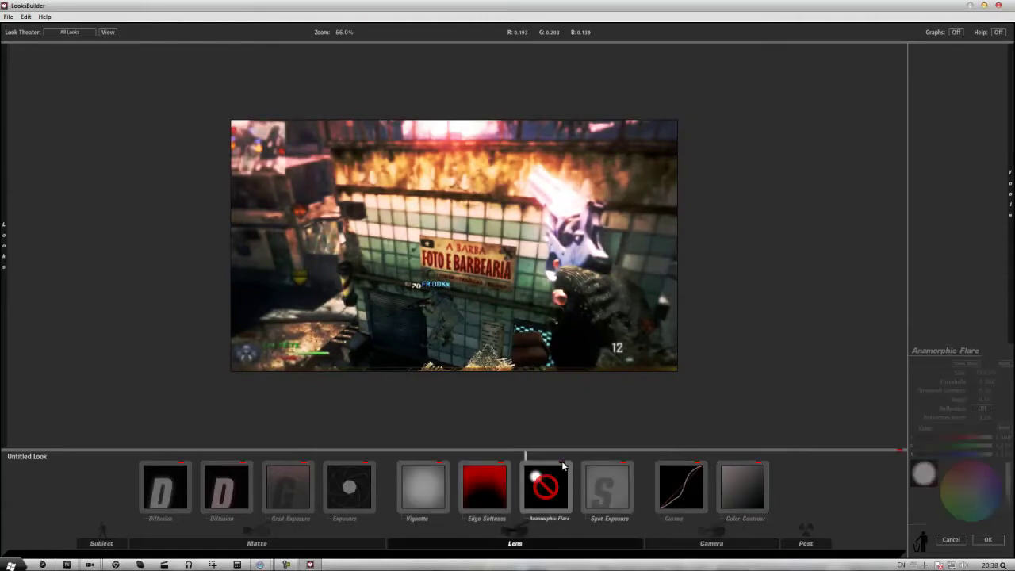
left_click(561, 464)
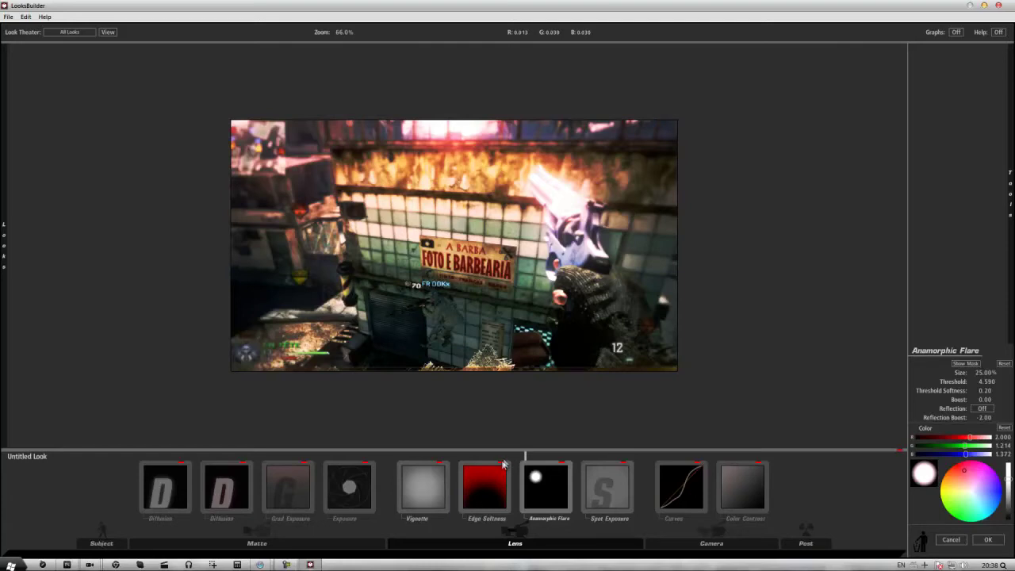
left_click(502, 465)
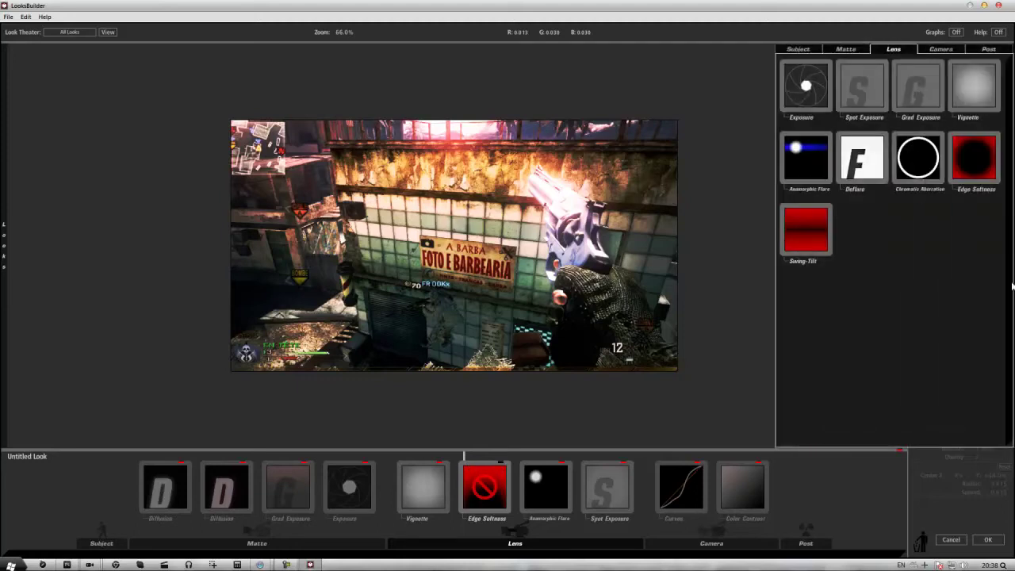
- Add Chromatic Aberration from the Lens tools to the Post stage, with Red/Cyan at +3.980 and Green/Magenta at -1.830
mouse_move(1009, 230)
left_click(845, 50)
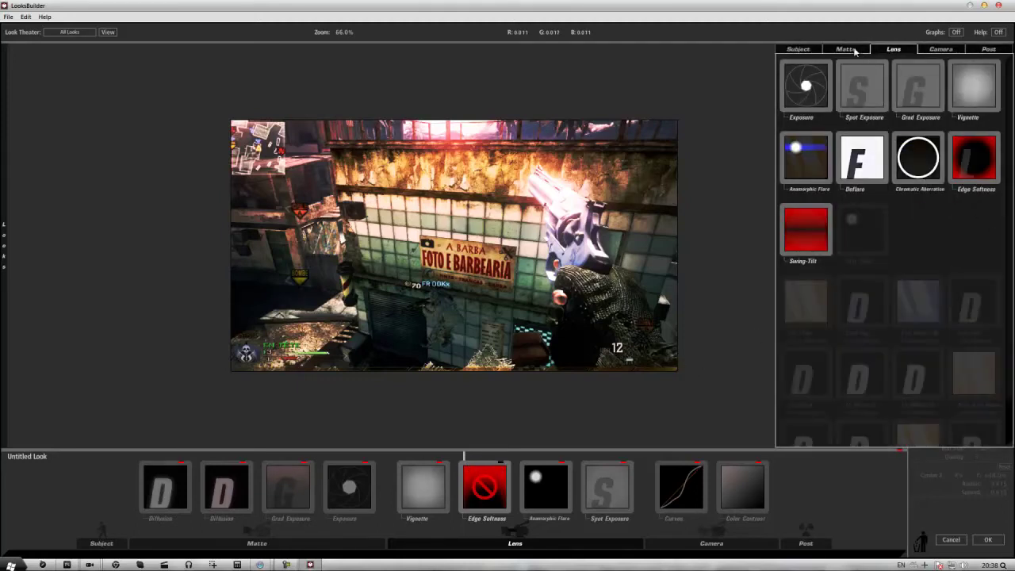
left_click(890, 51)
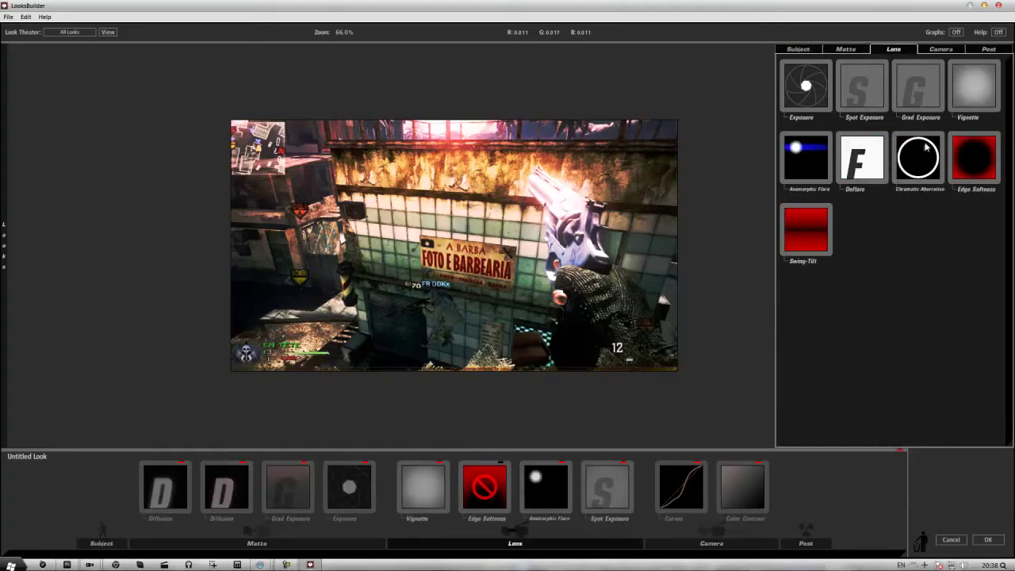
left_click_drag(922, 156, 809, 487)
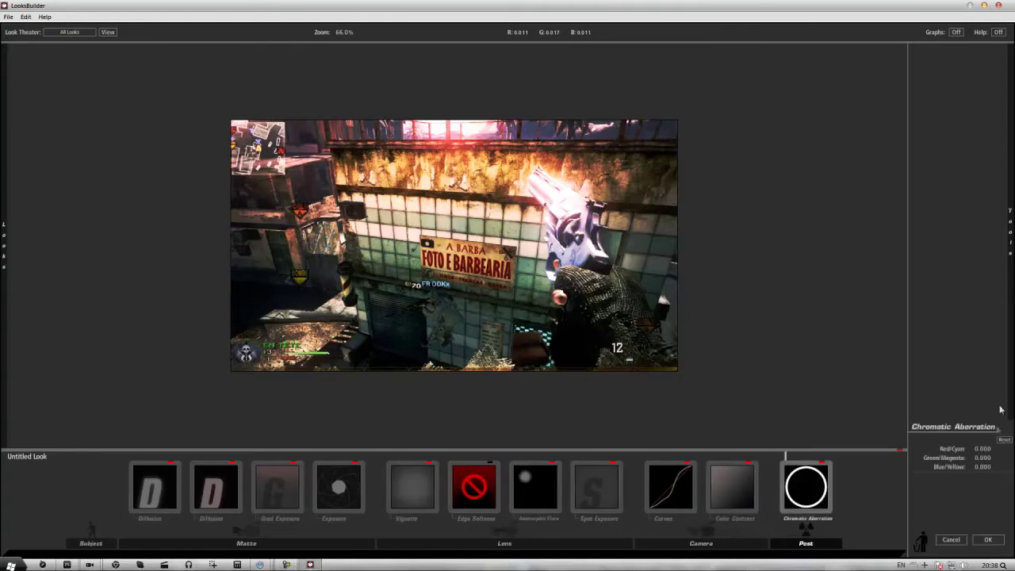
left_click_drag(983, 448, 948, 458)
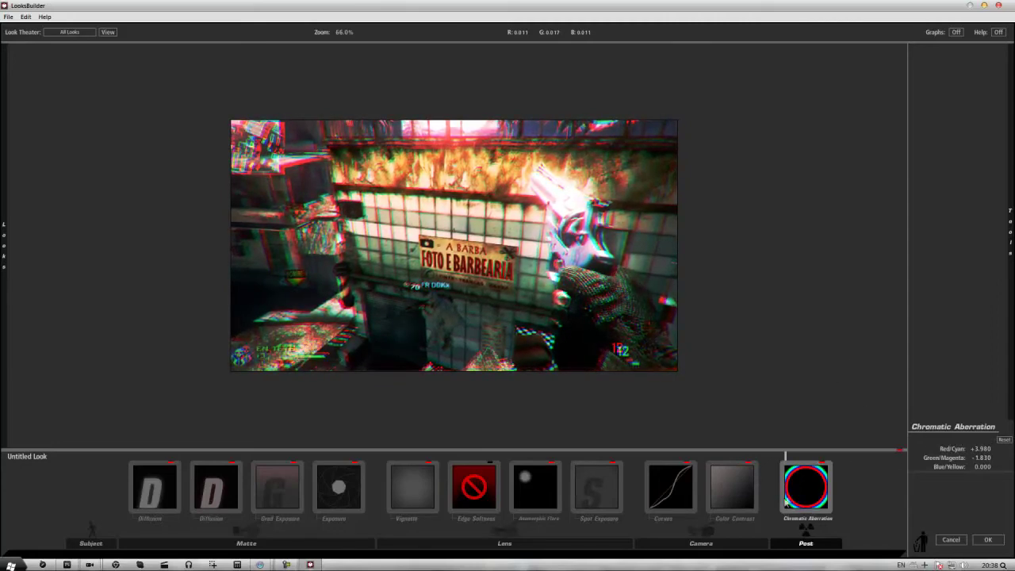
- Delete the Chromatic Aberration tool from the Post stage
key("Delete")
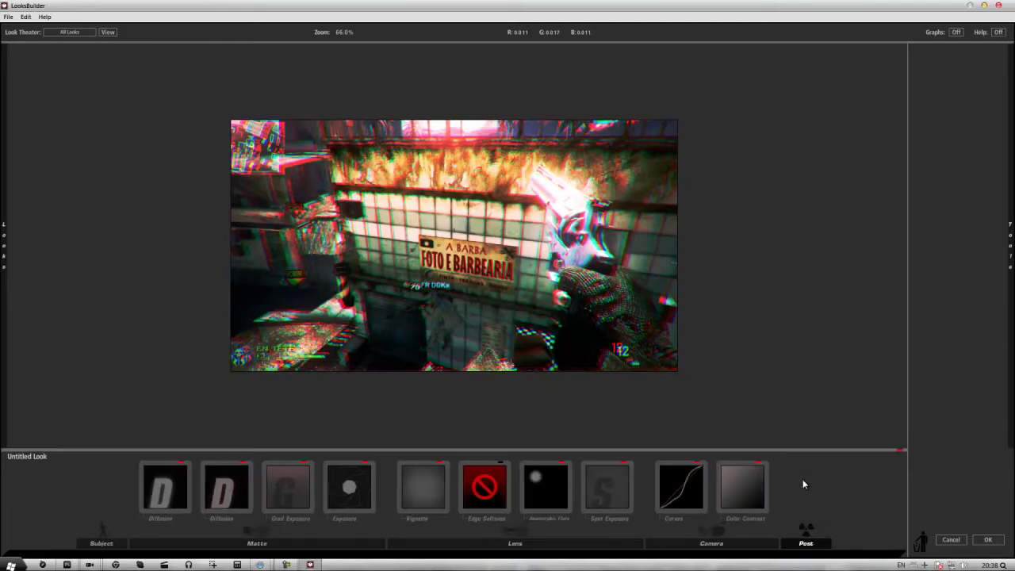
- Try a Saturation tool in the Post stage with saturation lowered and then raised to 511.0%, and delete it
mouse_move(1010, 233)
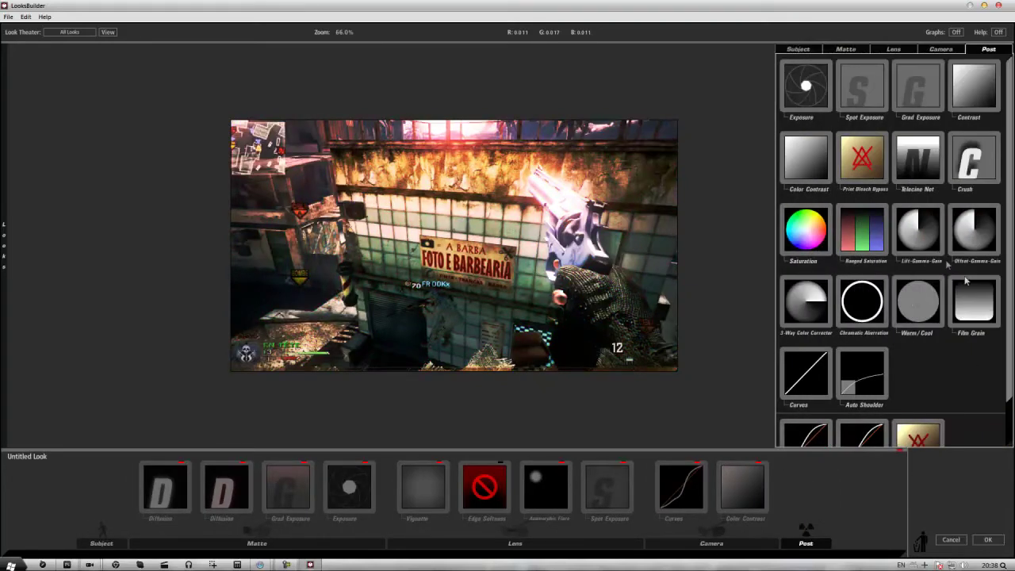
left_click_drag(818, 250, 816, 488)
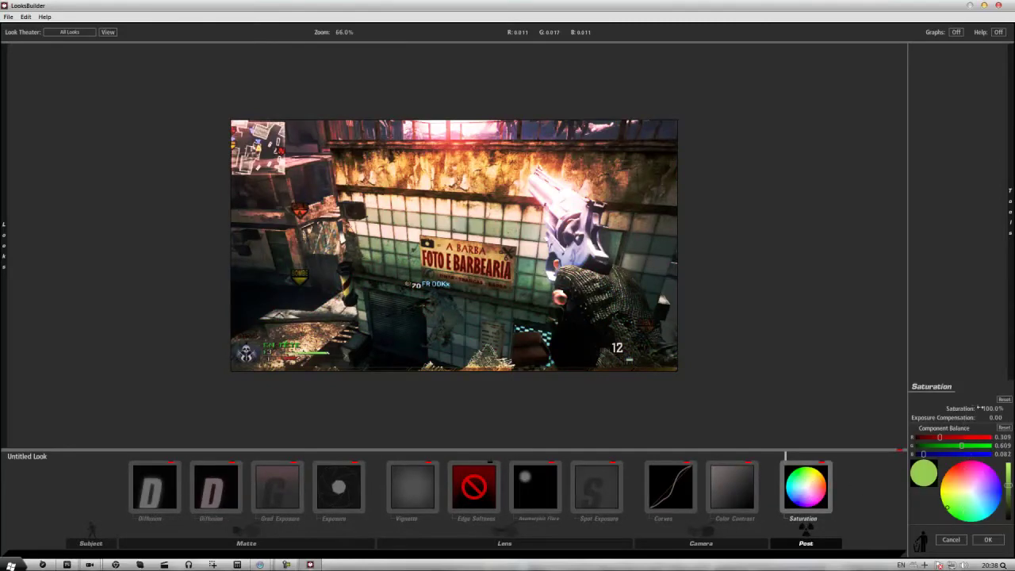
left_click_drag(988, 407, 913, 417)
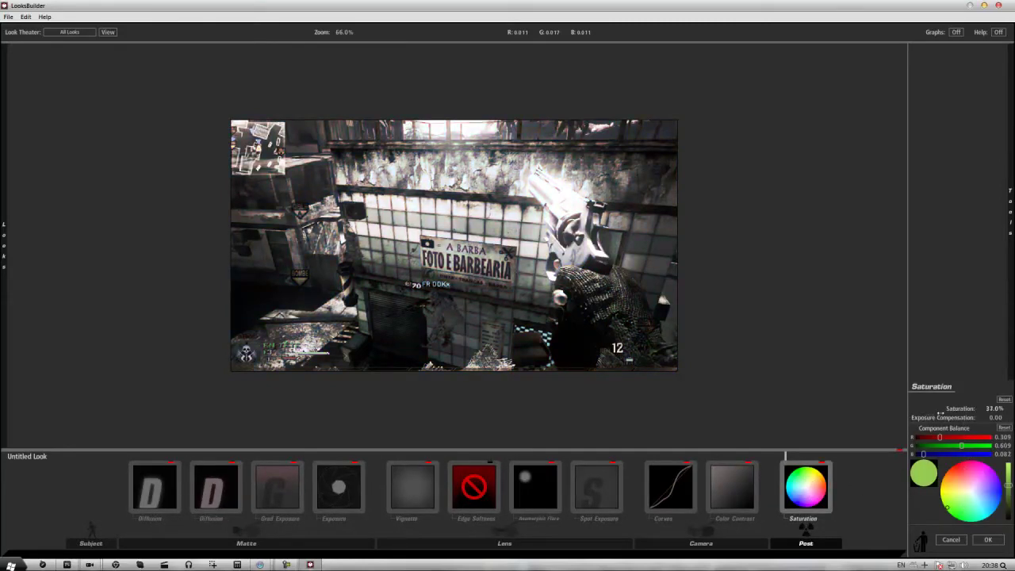
left_click_drag(1012, 402, 1013, 408)
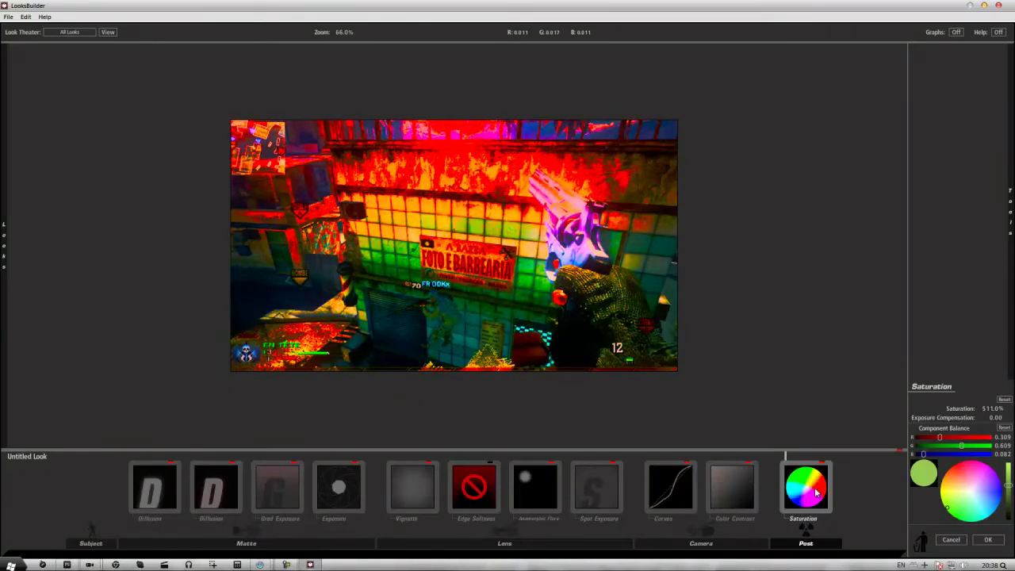
key("Delete")
- Try a Contrast tool in the Post stage with contrast +3.190 and pivot 0.252, and delete it
mouse_move(1011, 301)
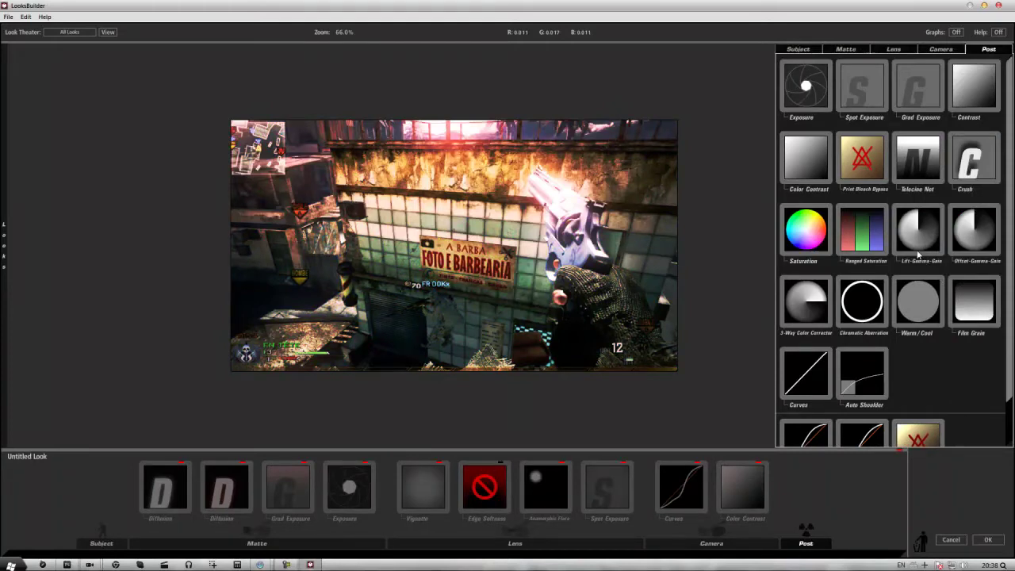
left_click_drag(973, 86, 877, 449)
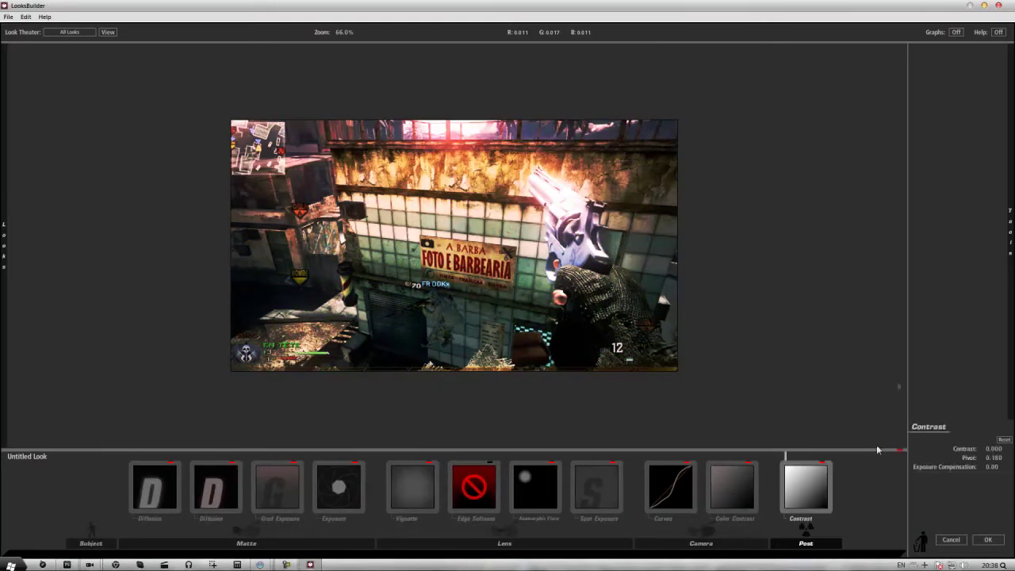
left_click_drag(996, 458, 1012, 439)
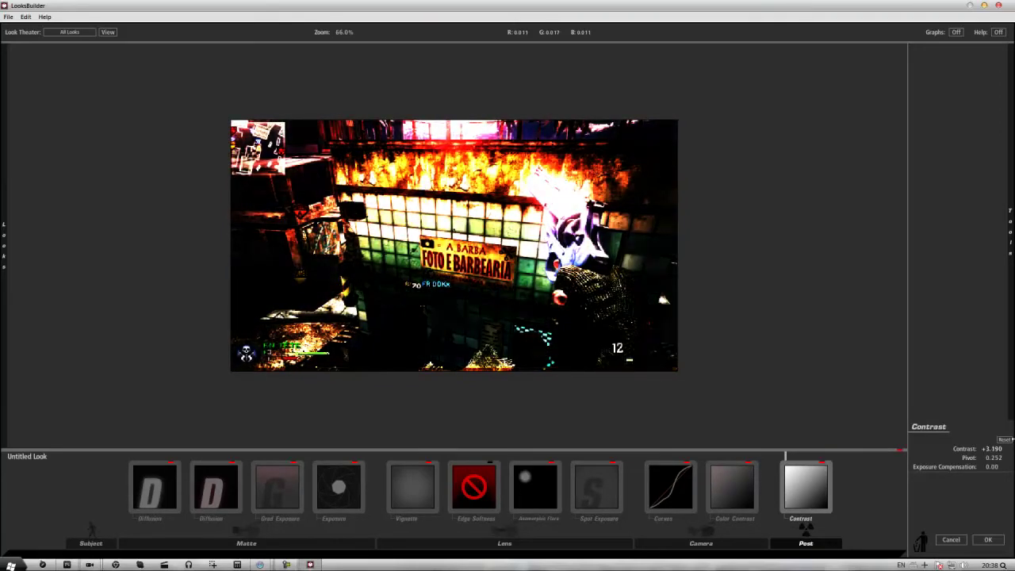
key("Delete")
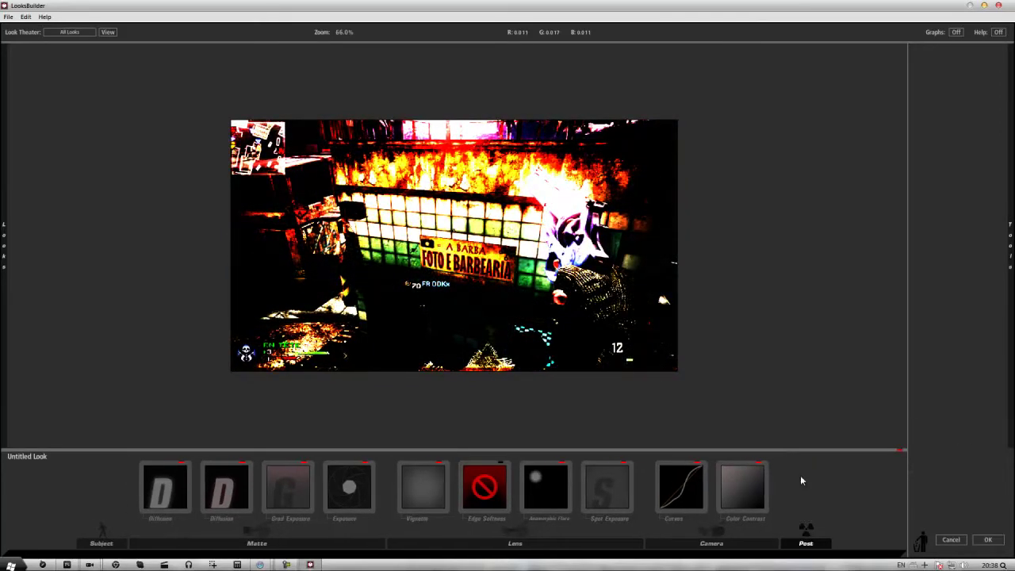
mouse_move(1010, 202)
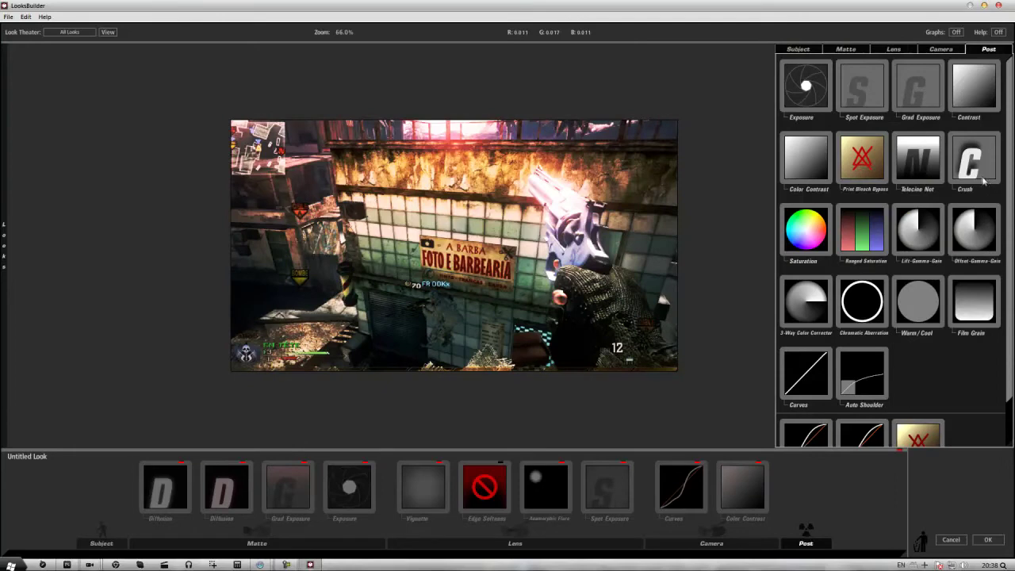
- Toggle the first Diffusion tool in the Matte stage off and back on to compare its effect
left_click(166, 495)
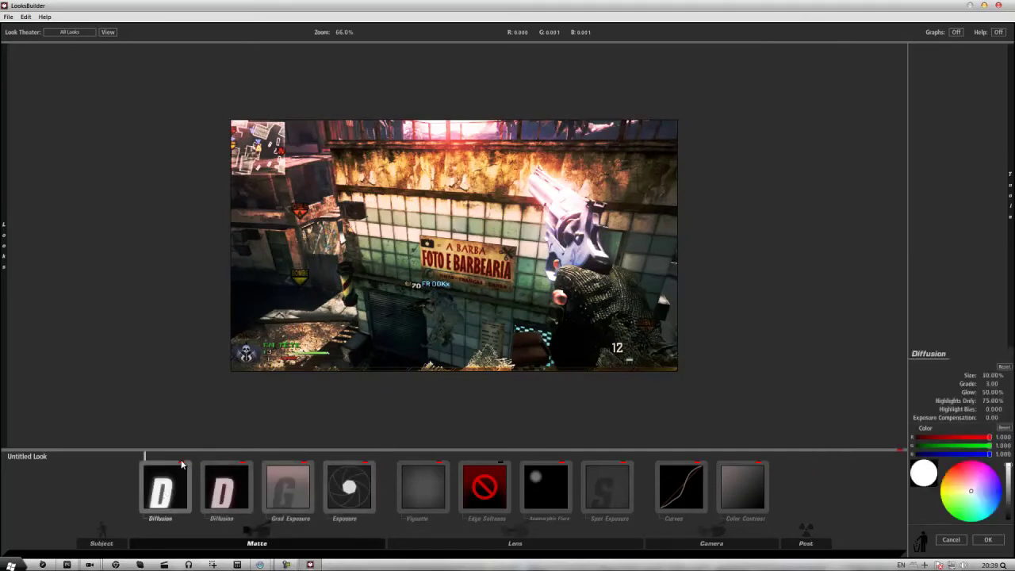
left_click(181, 463)
left_click(181, 463)
left_click(180, 464)
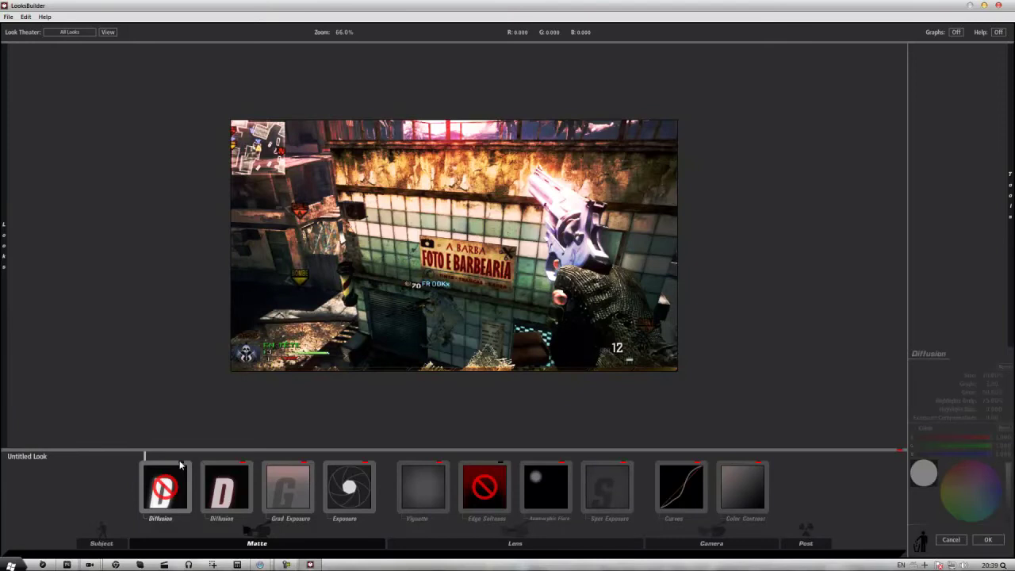
left_click(180, 464)
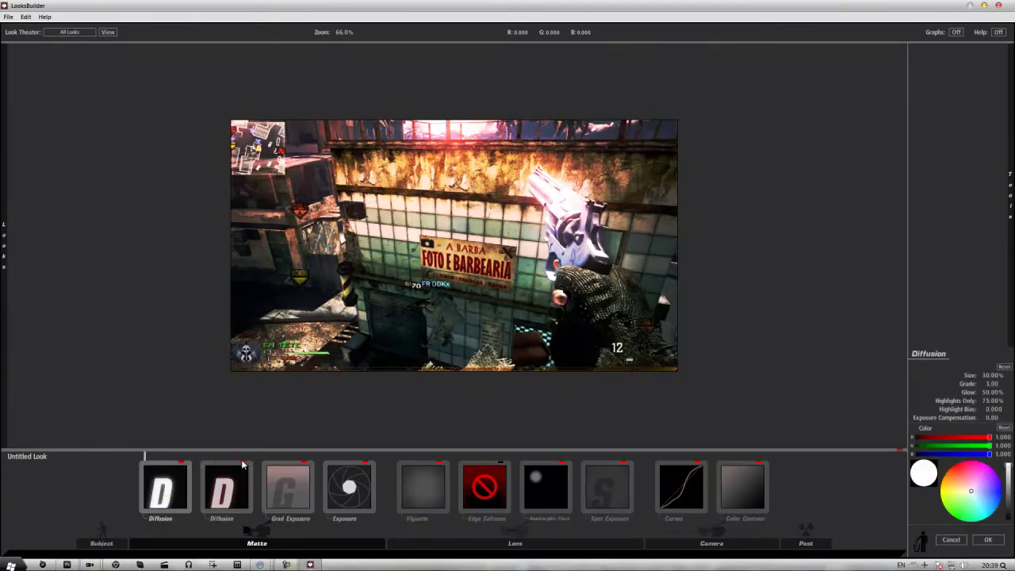
- Tint the Grad Exposure tool pale yellow with blue at 0.658, and set its stops to +2.00
left_click(290, 484)
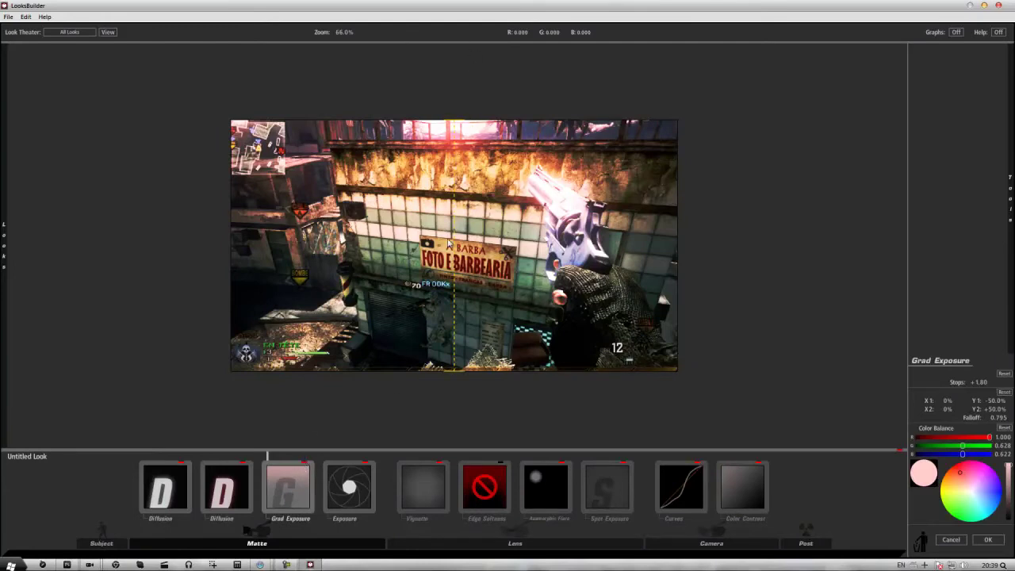
mouse_move(959, 473)
left_mouse_down()
mouse_move(988, 487)
mouse_move(967, 506)
mouse_move(954, 500)
mouse_move(964, 476)
mouse_move(951, 491)
left_mouse_up()
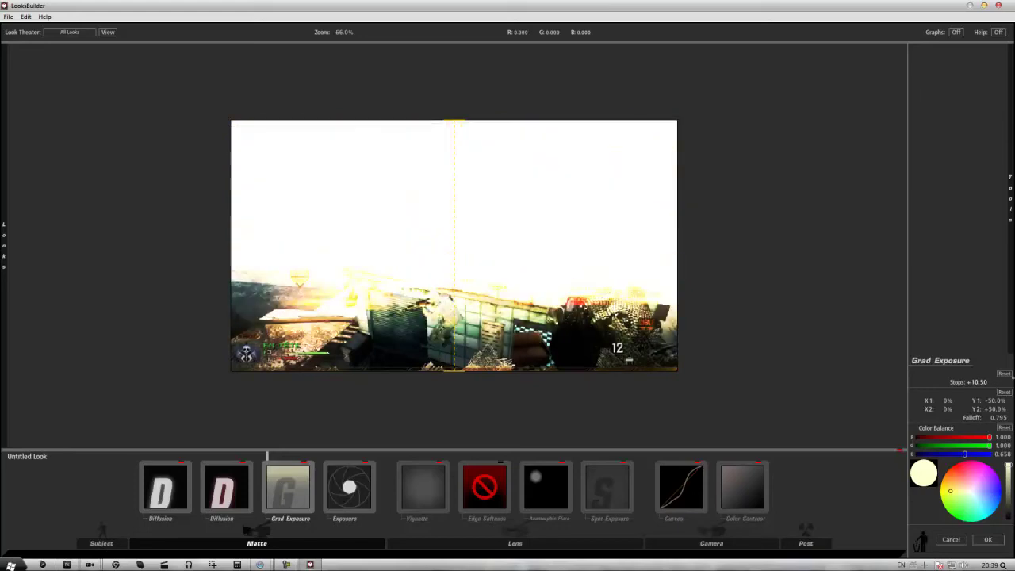
left_click_drag(951, 381, 937, 381)
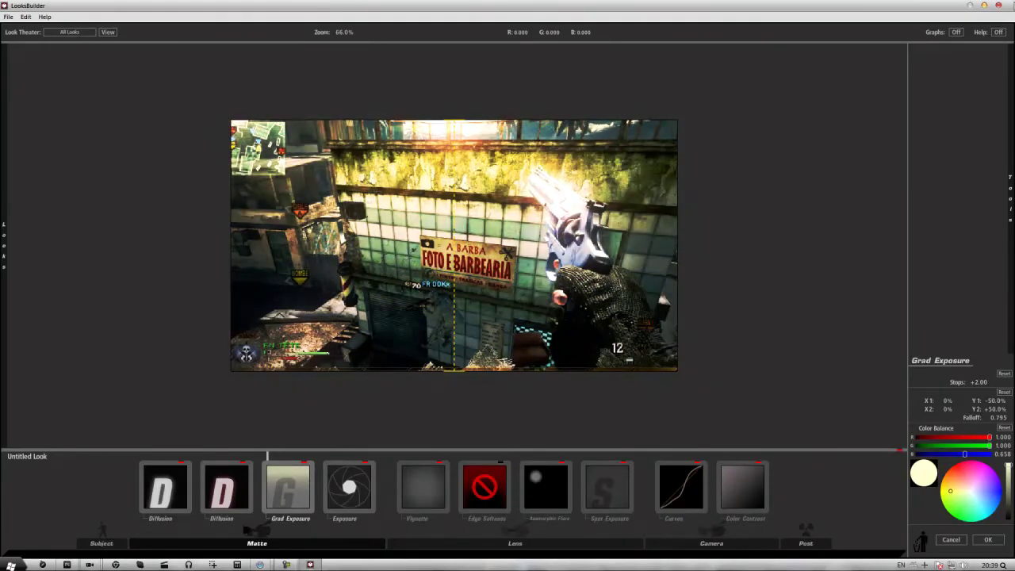
mouse_move(1009, 198)
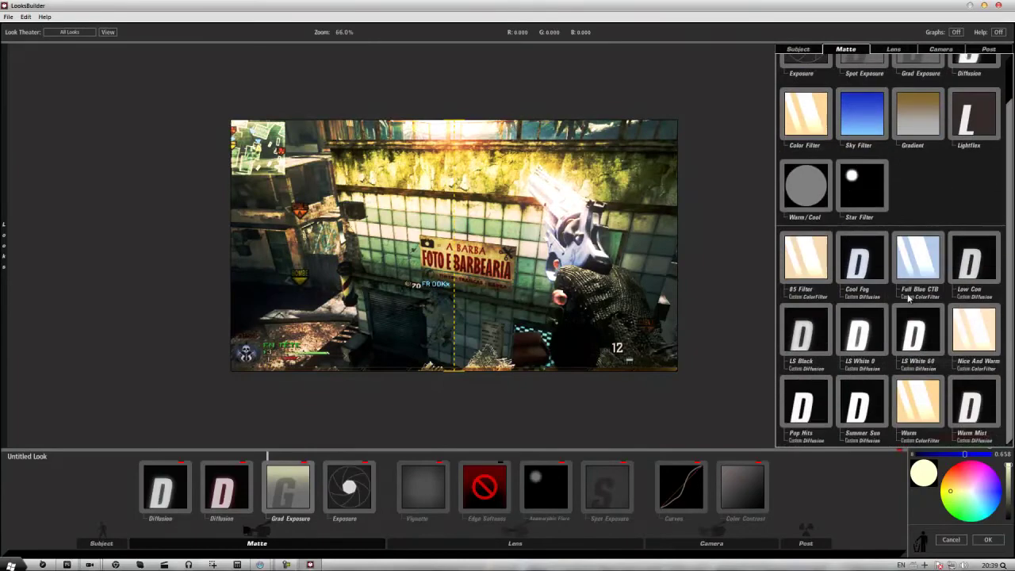
- Set the size of the Anamorphic Flare tool to 54.53%
left_click(547, 503)
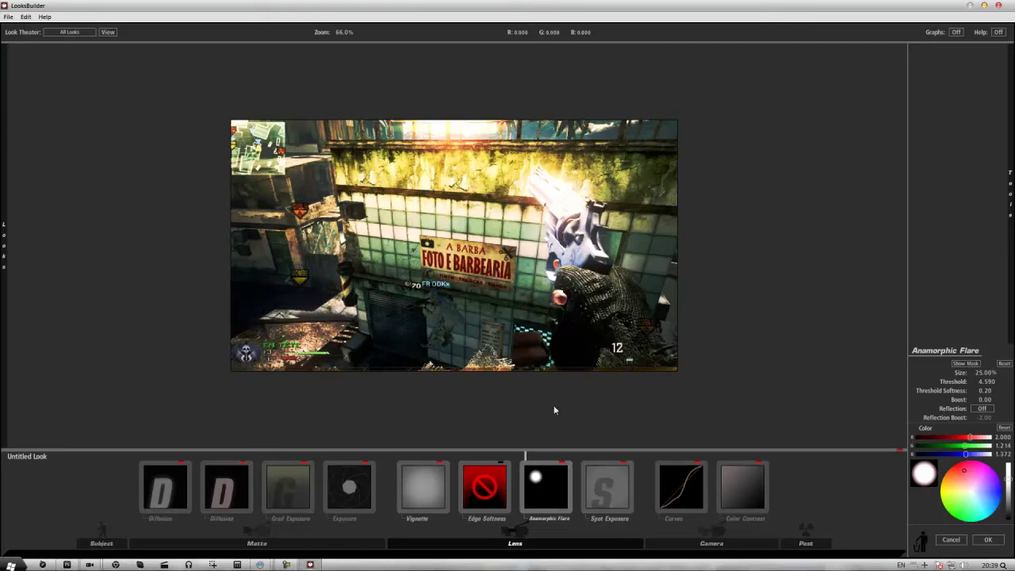
left_click_drag(1001, 372, 1014, 373)
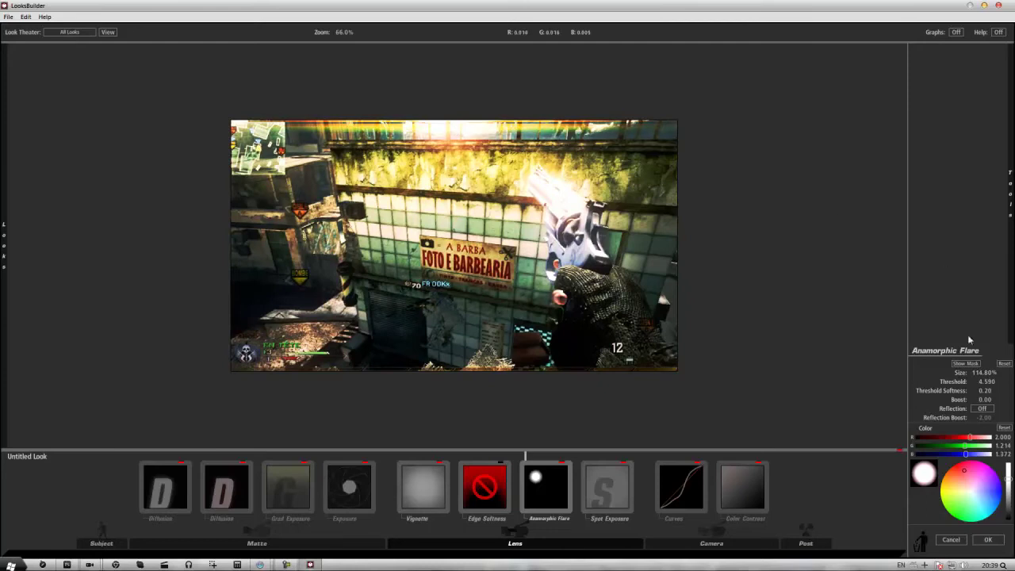
left_click_drag(1013, 383, 929, 388)
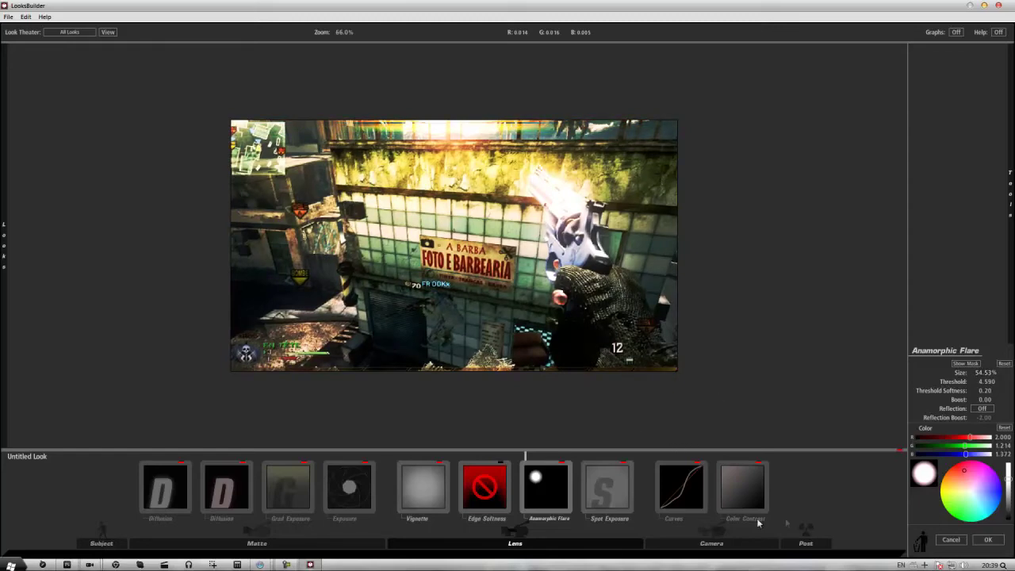
- Try a second Vignette tool at the end of the Lens stage with a changed color, and remove it
mouse_move(1009, 190)
left_click_drag(977, 95, 666, 500)
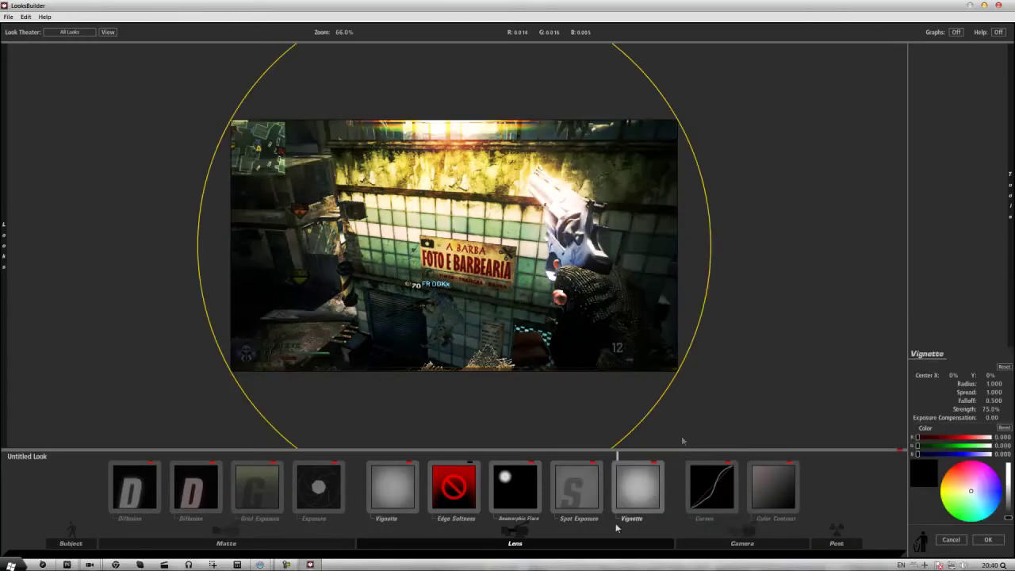
left_click_drag(991, 489, 949, 492)
left_click_drag(636, 495, 836, 410)
- Add a new Edge Softness tool to the Lens stage, adjust its area over the image, and apply the look
mouse_move(1009, 194)
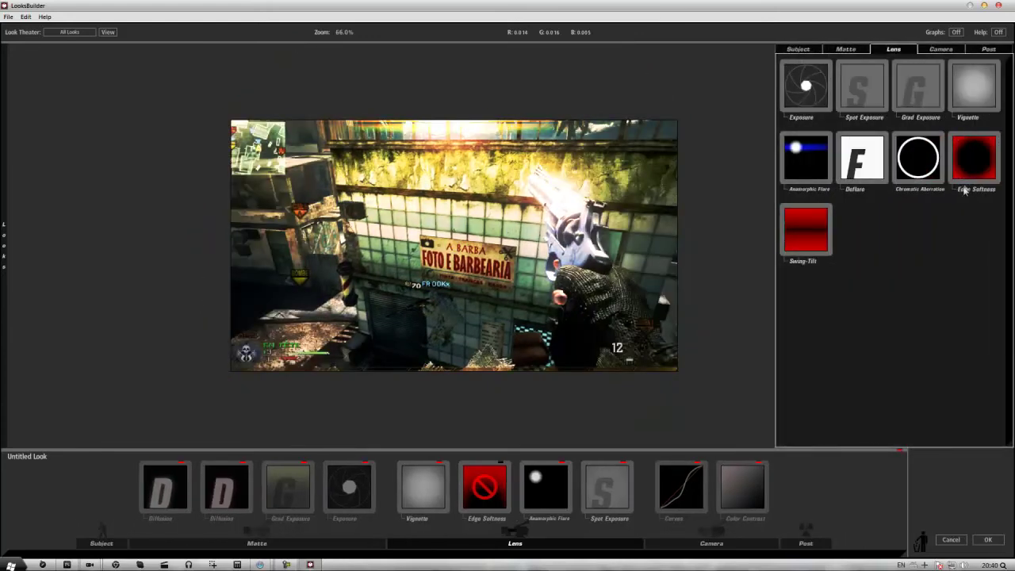
left_click_drag(972, 162, 654, 489)
left_click_drag(577, 260, 654, 314)
left_click(988, 539)
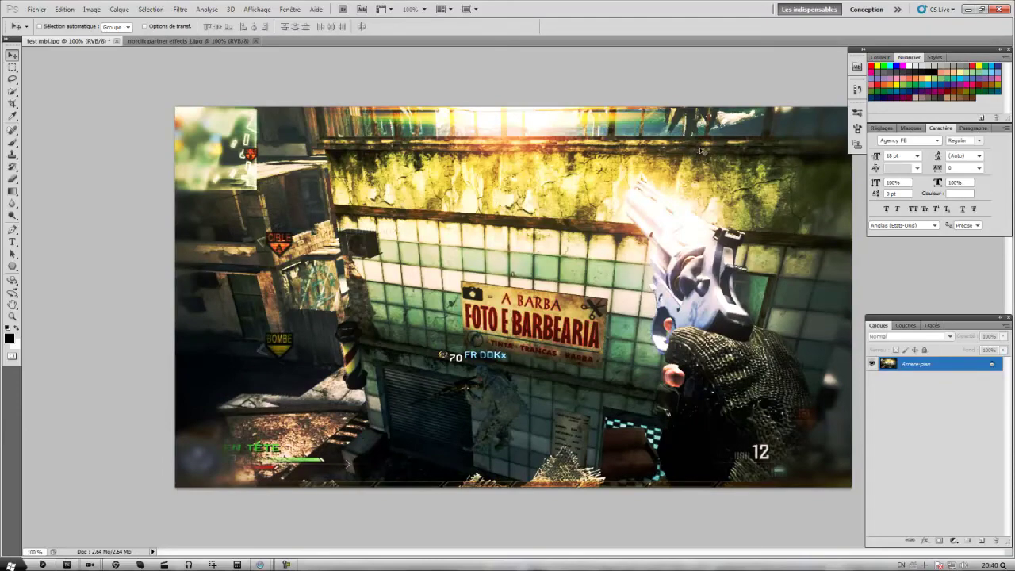
key("ctrl+minus")
key("ctrl+minus")
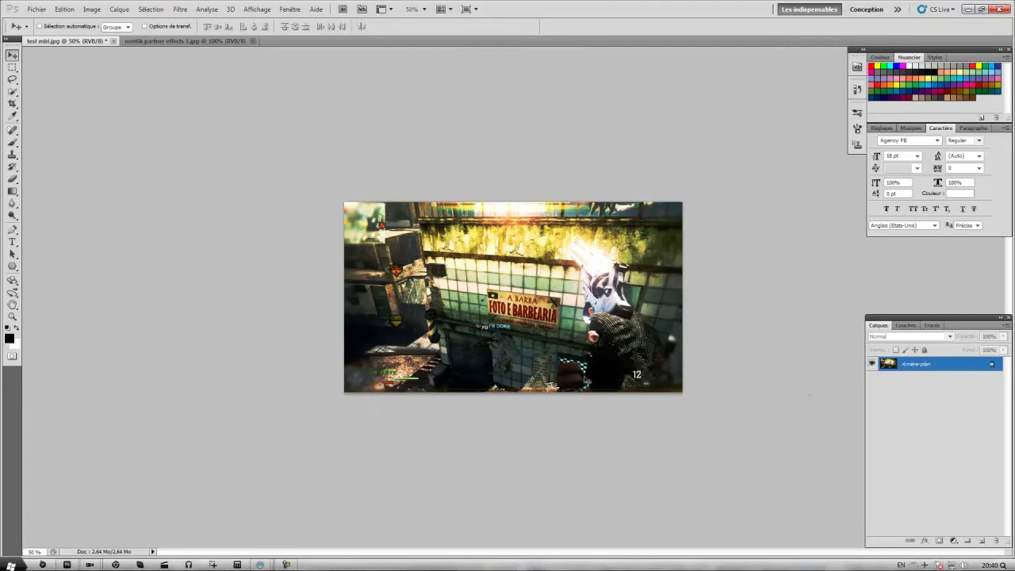
- Switch to Vegas Pro and add the Magic Bullet Looks effect to the test mbl image clip on the timeline
mouse_move(91, 565)
left_click(187, 495)
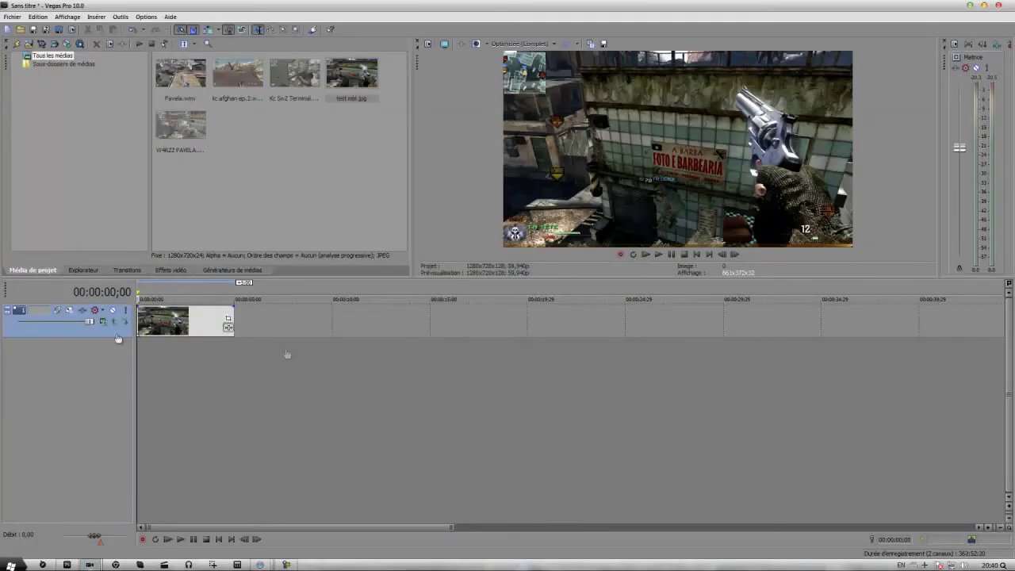
left_click(228, 327)
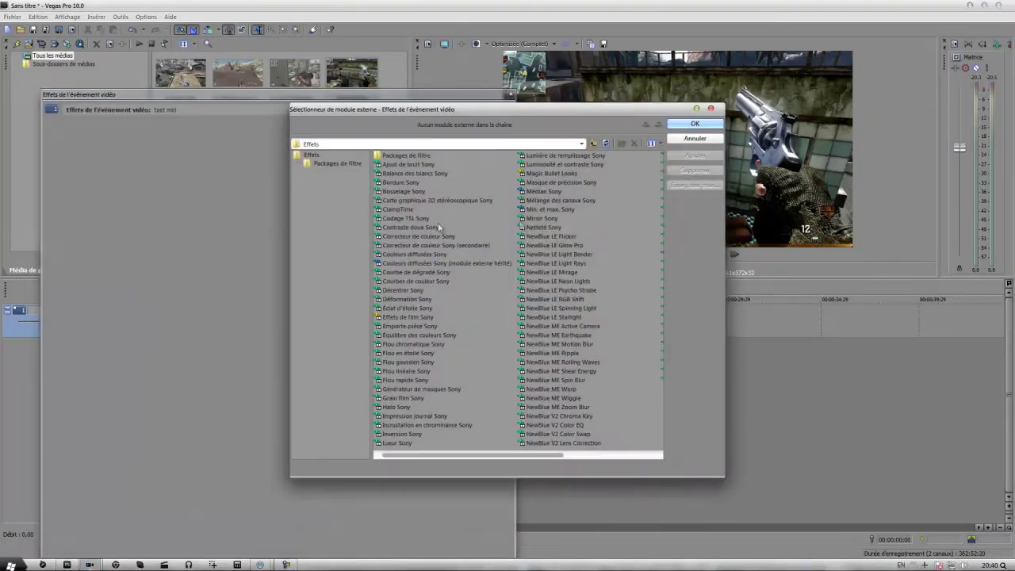
left_click(570, 176)
left_click(695, 154)
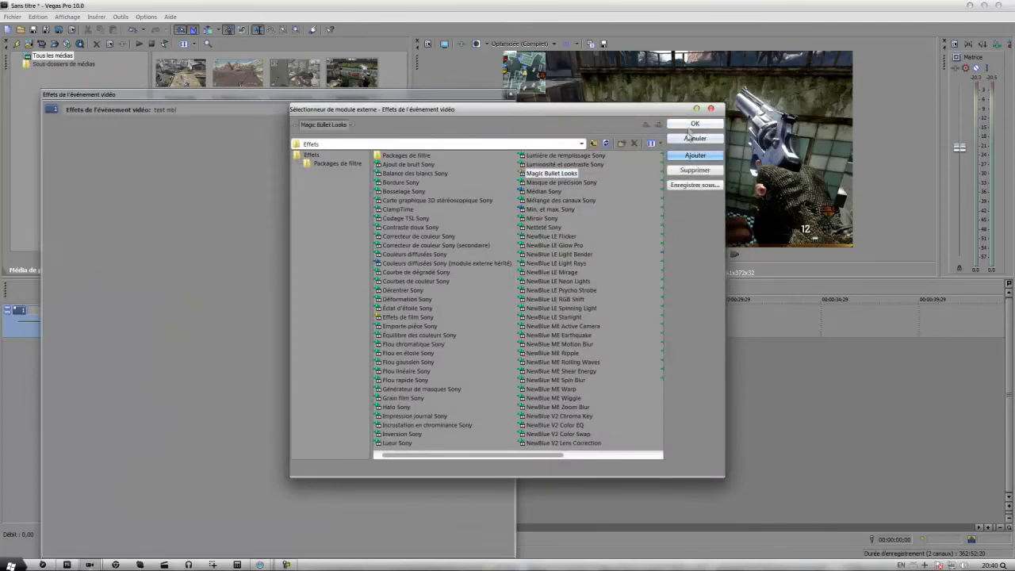
left_click(695, 124)
- Try twice to open the Magic Bullet Looks editor for the clip, and close the video event effects window
left_click(57, 165)
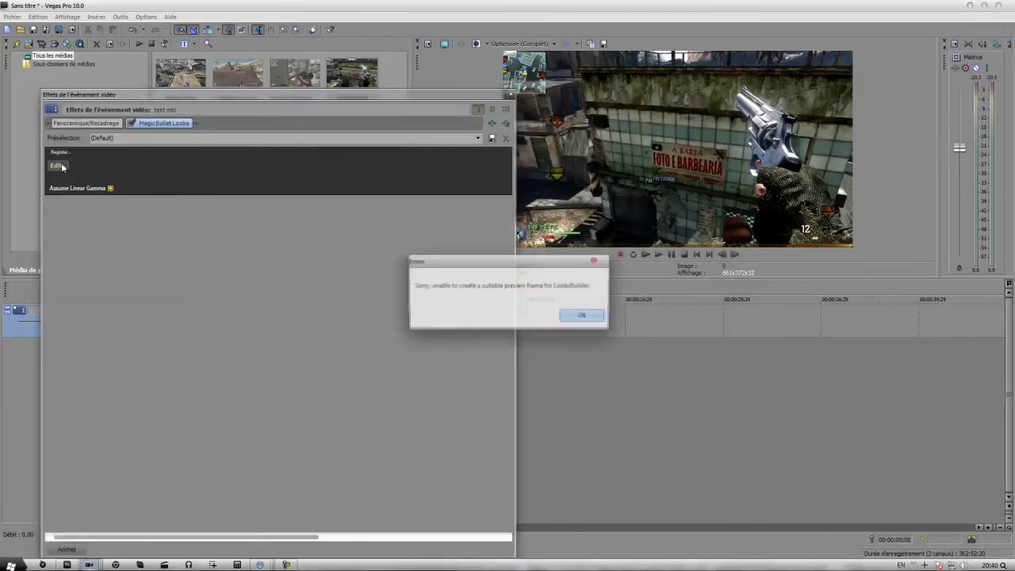
left_click(581, 316)
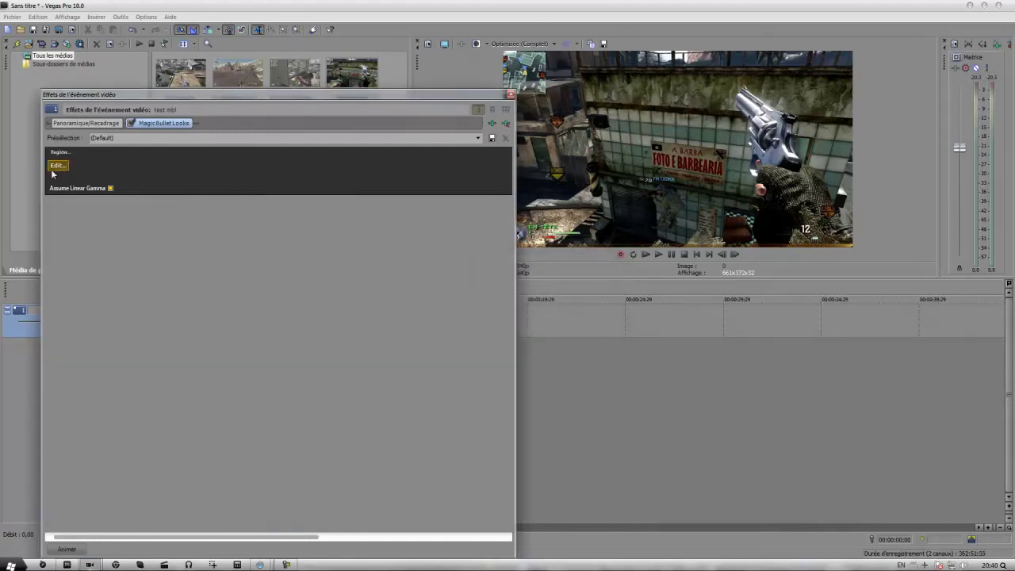
left_click(57, 165)
left_click(585, 316)
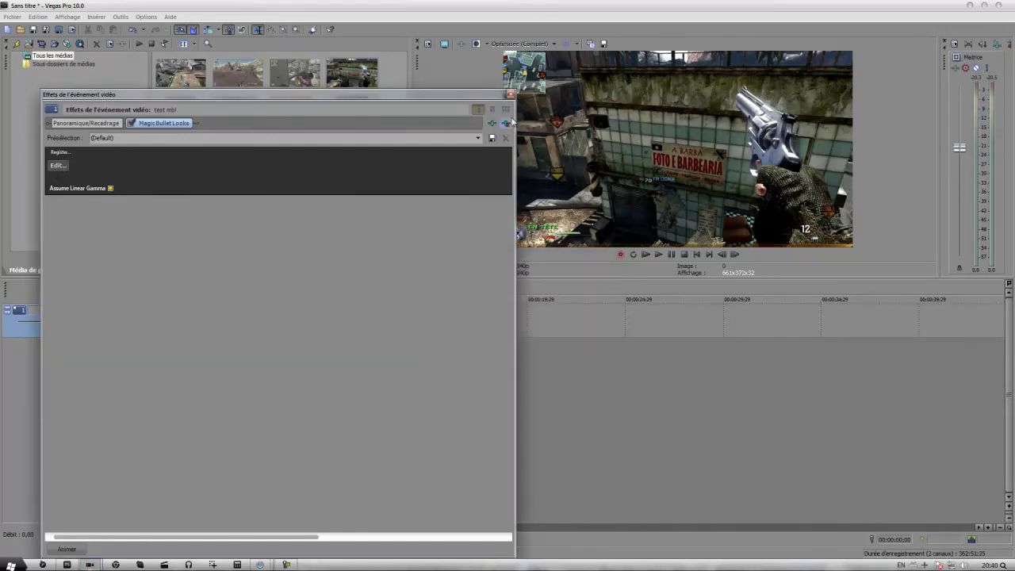
left_click_drag(482, 97, 653, 221)
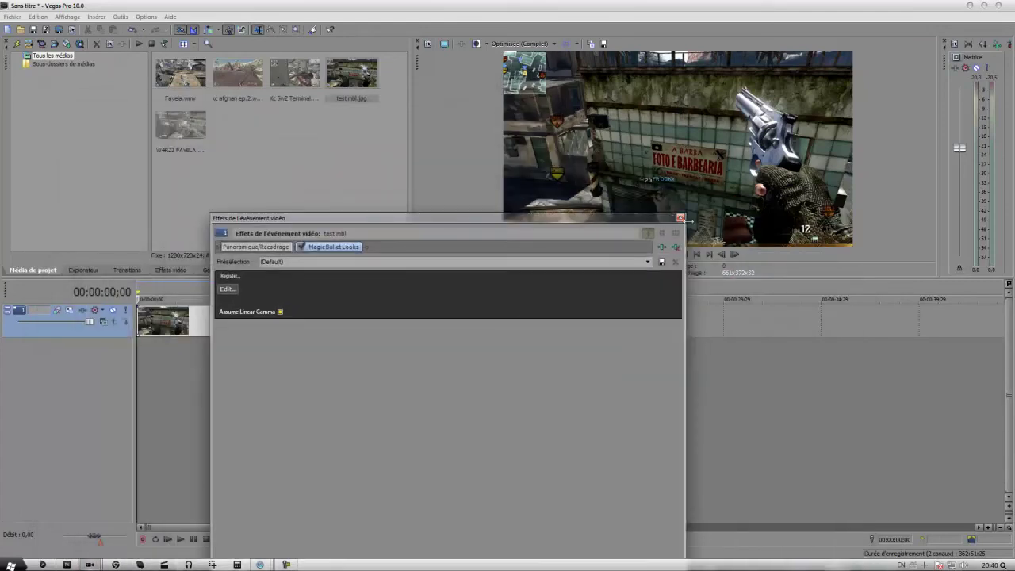
left_click(679, 218)
- Return the playhead to the start of the clip, and view the edited image in Photoshop before switching back to Vegas Pro
left_click(153, 326)
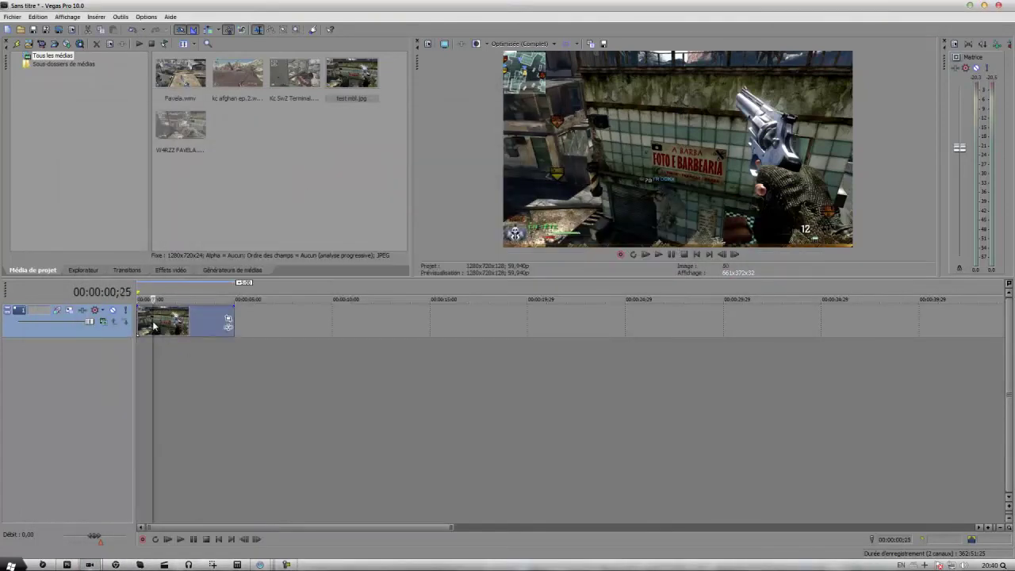
left_click(139, 322)
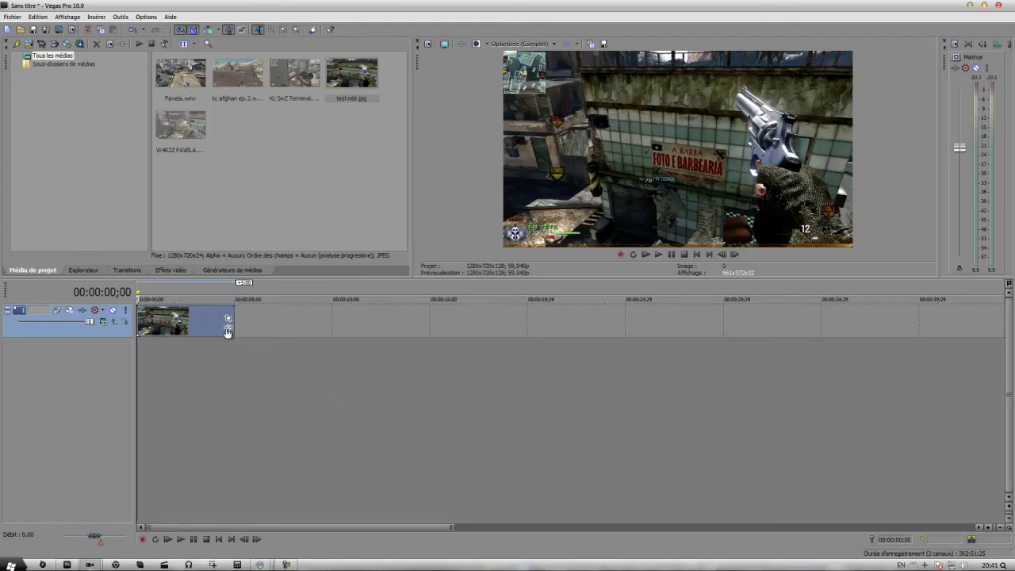
left_click(67, 565)
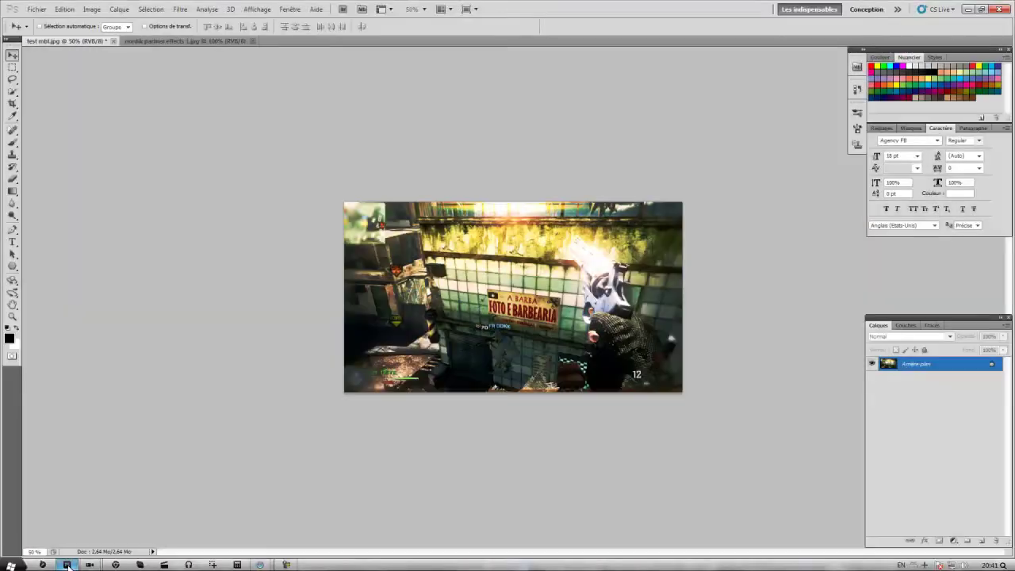
left_click(68, 564)
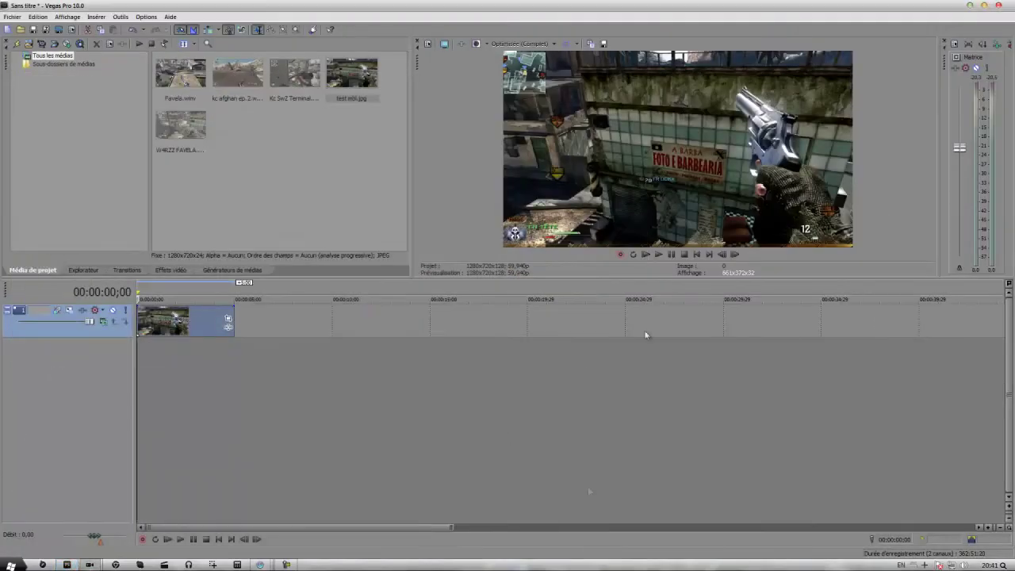
left_click(285, 565)
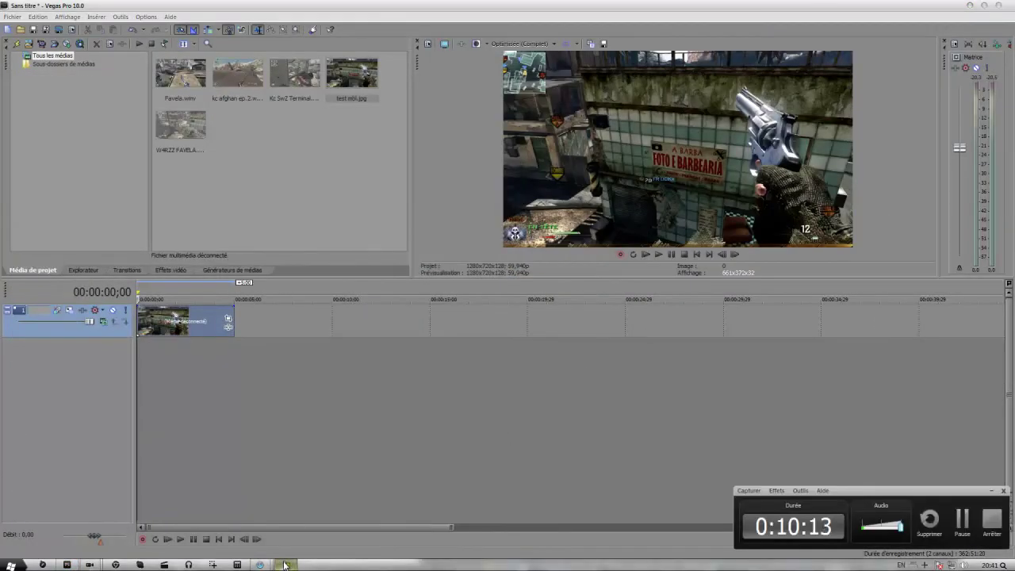
left_click(286, 564)
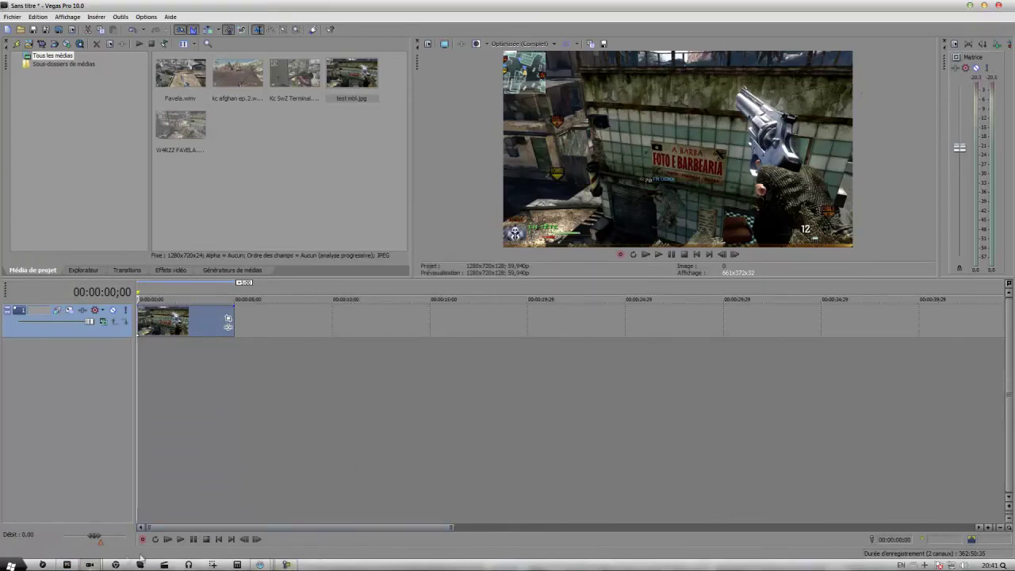
mouse_move(68, 564)
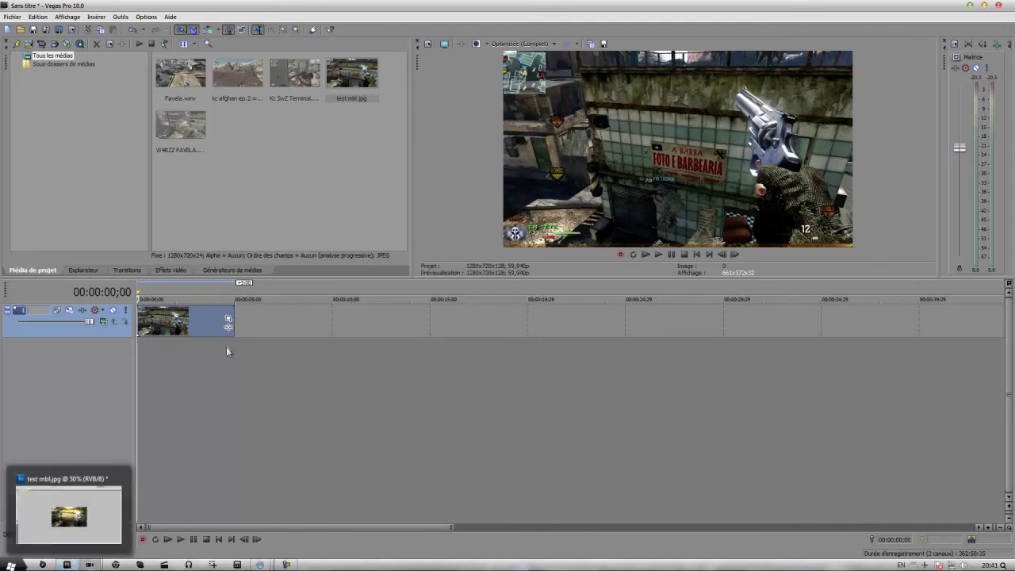
left_click(190, 325)
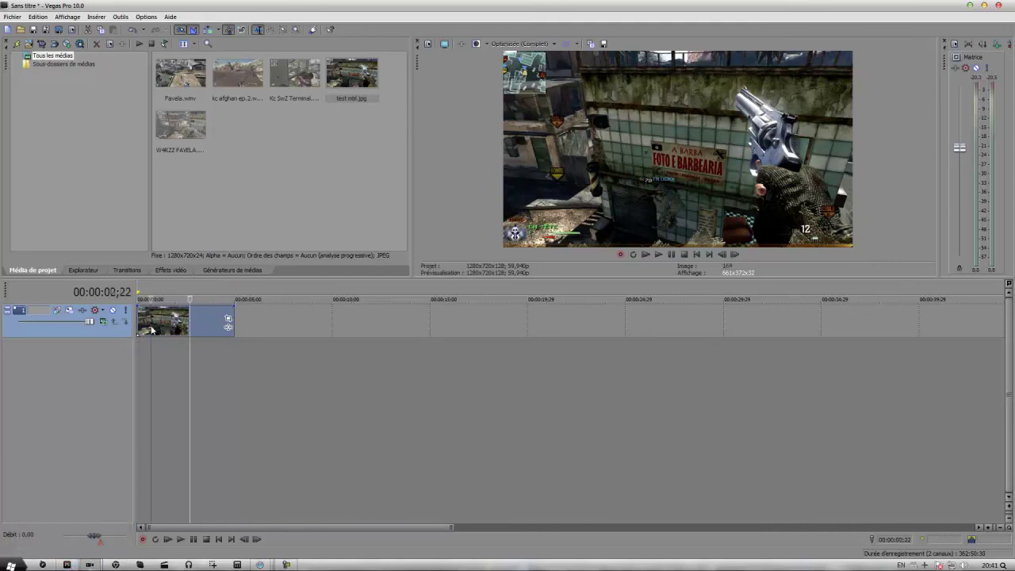
key("Return")
key("Return")
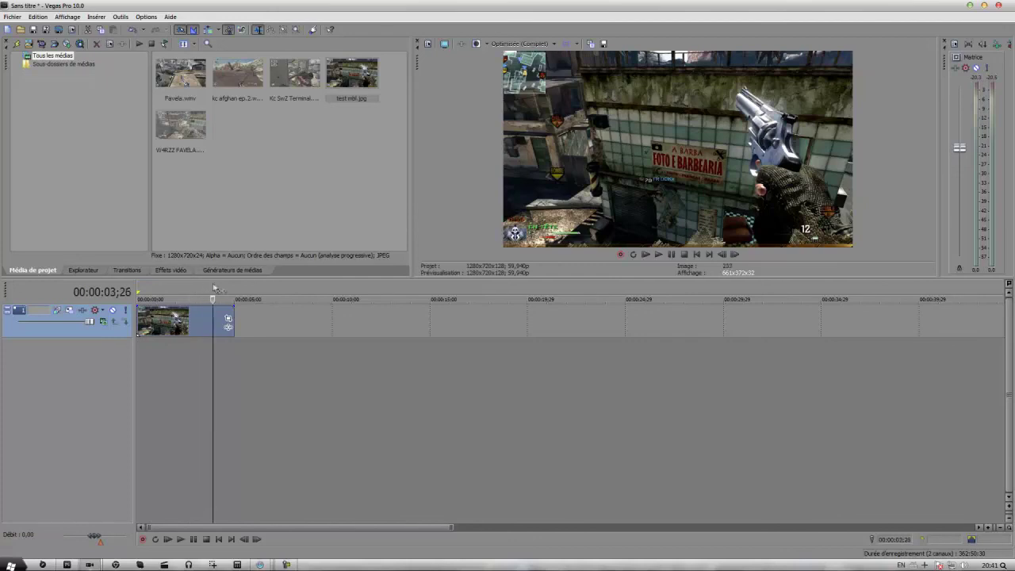
left_click(139, 349)
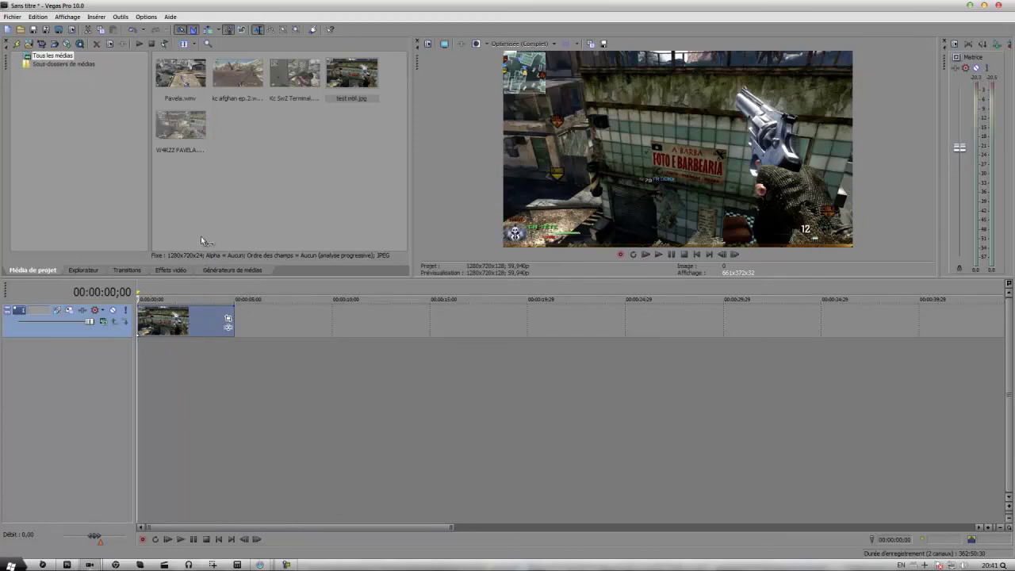
- Switch to Photoshop, view the edited test mbl.jpg and the nordik partner effects 1.jpg document, and return to Vegas Pro
left_click(67, 565)
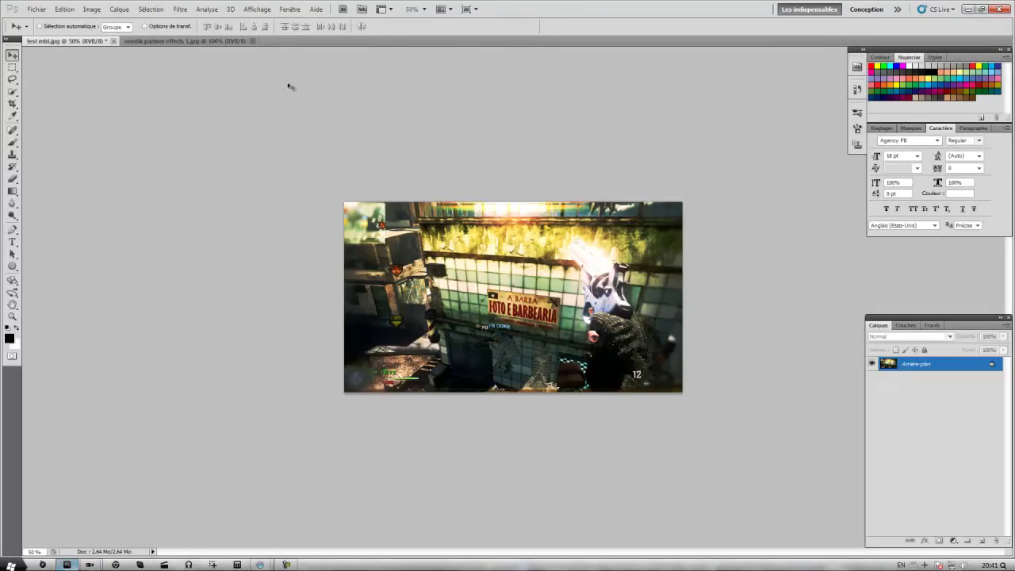
left_click(190, 41)
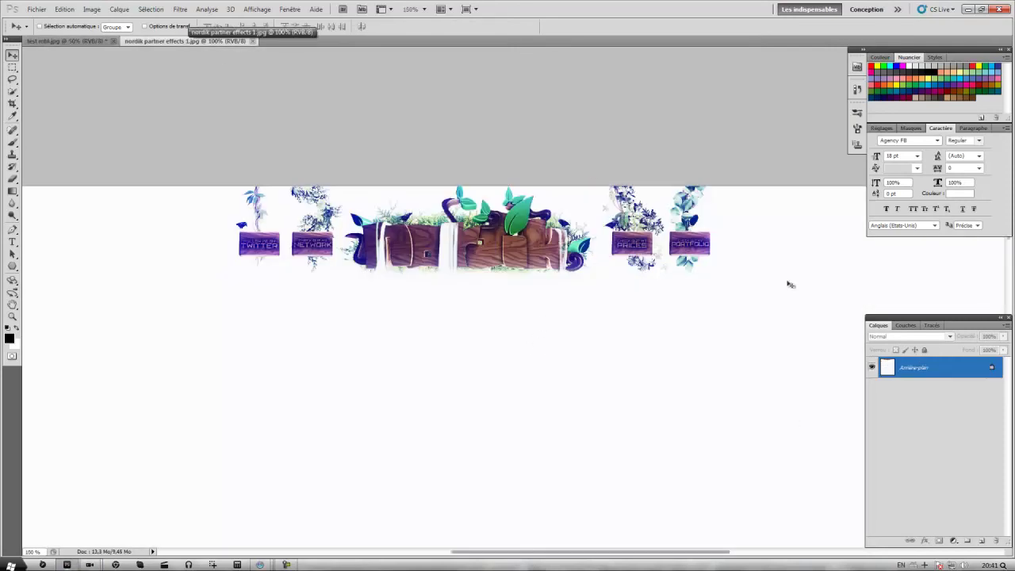
left_click(966, 9)
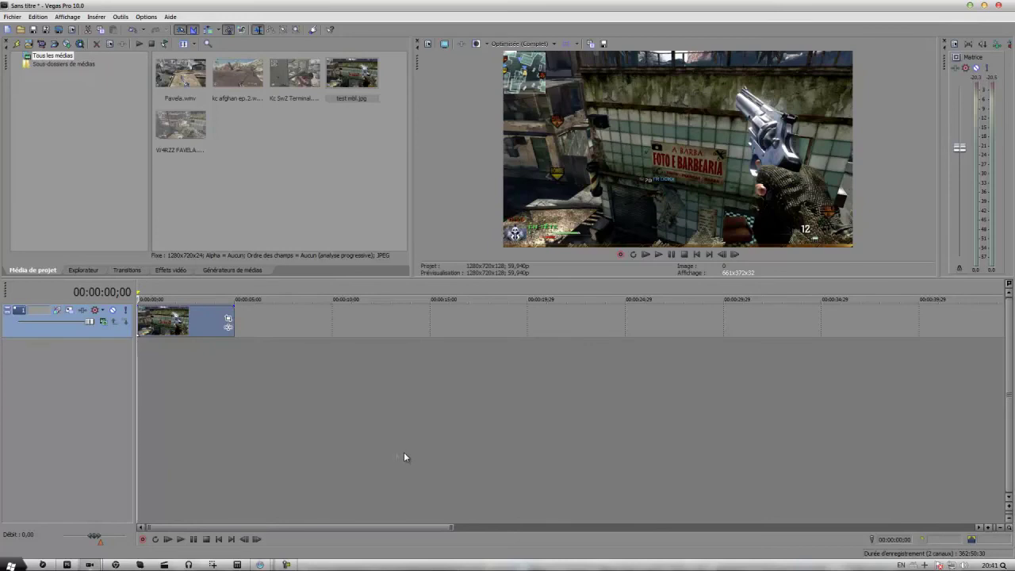
left_click(169, 317)
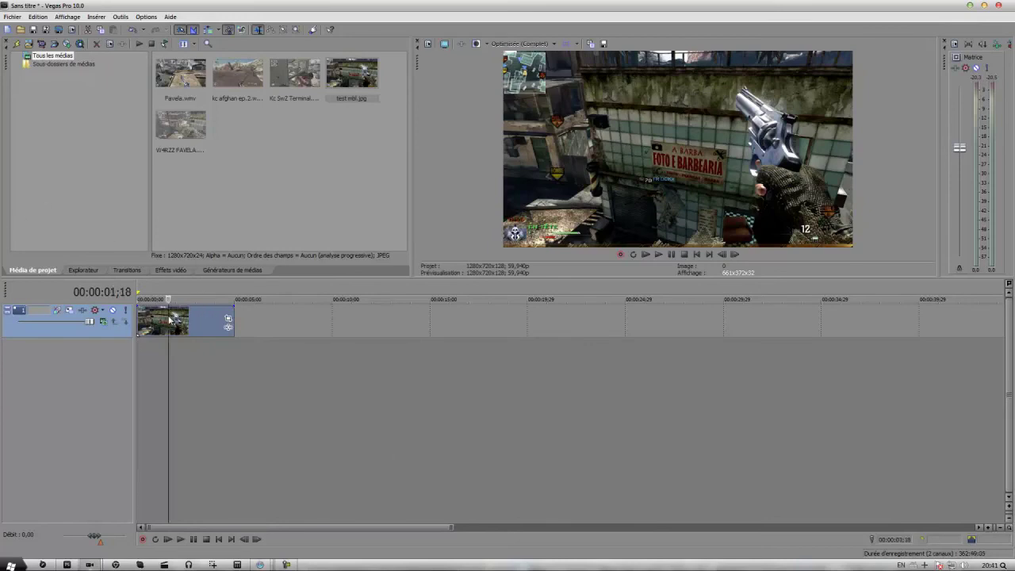
scroll(209, 338, "up", 2)
scroll(209, 338, "up", 3)
scroll(508, 317, "up", 3)
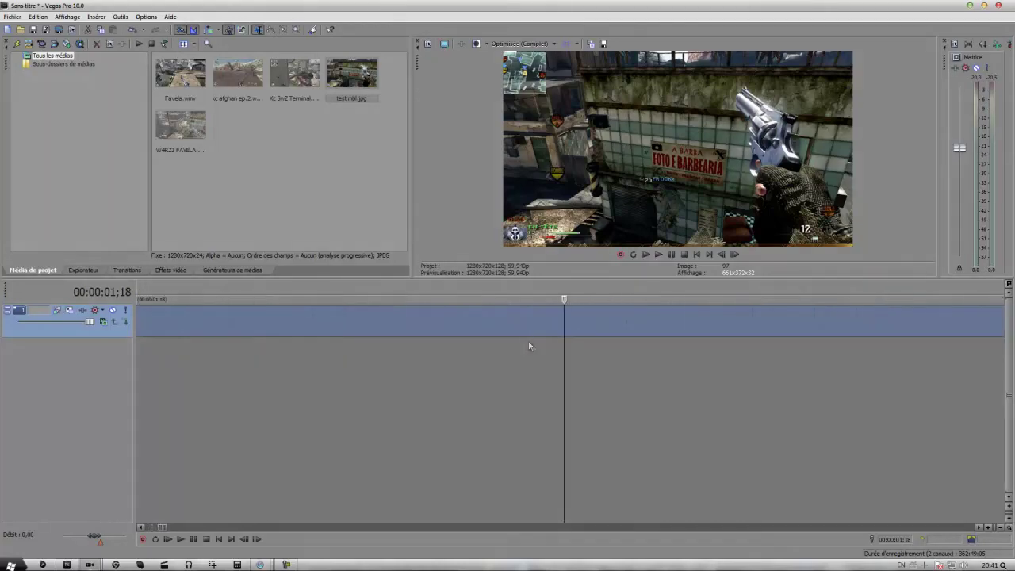
scroll(536, 337, "down", 2)
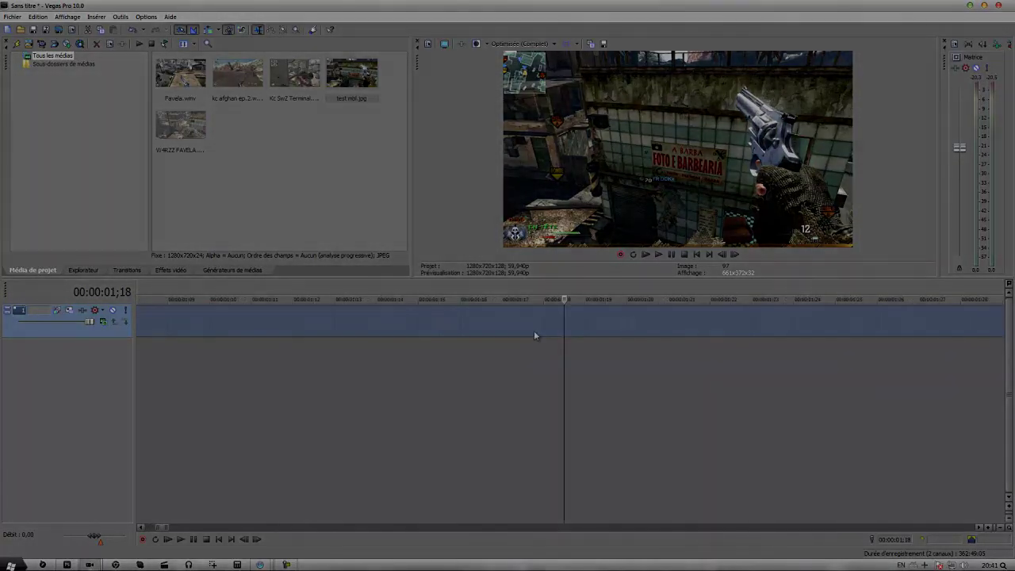